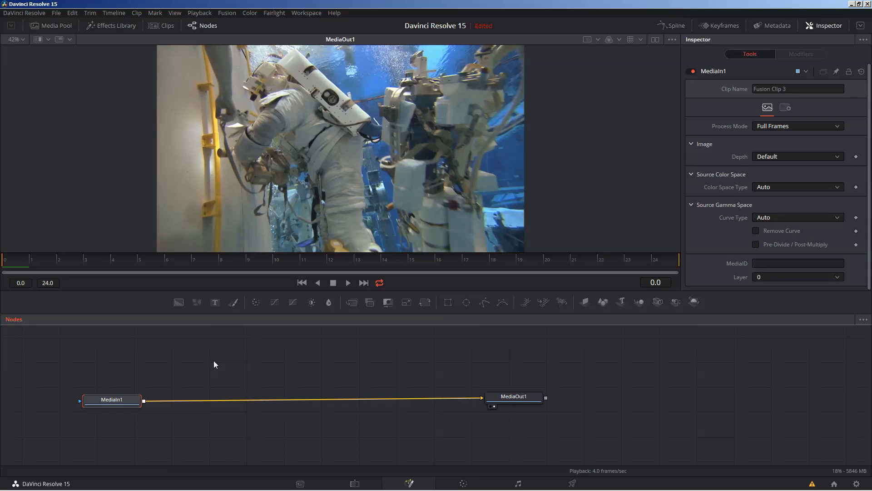
Step: Crop the astronaut clip to a circle with an Ellipse mask shifted up-left to X 0.3705
left_click(467, 302)
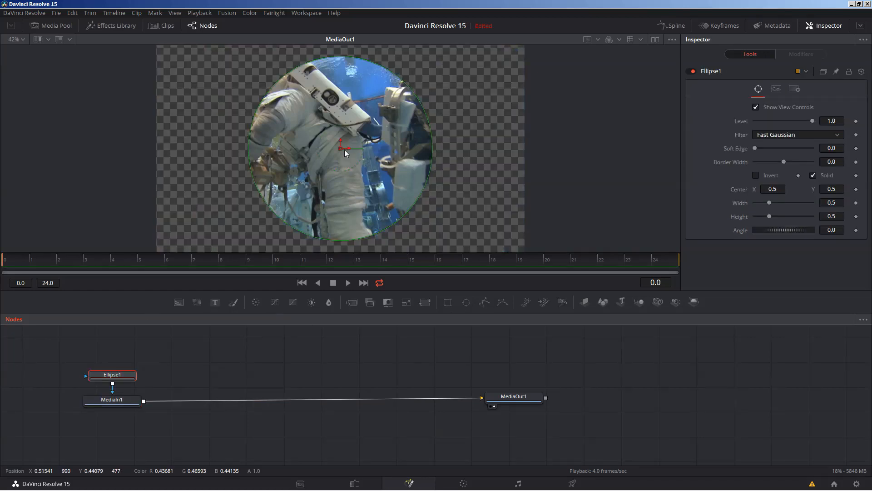
left_click_drag(345, 152, 296, 140)
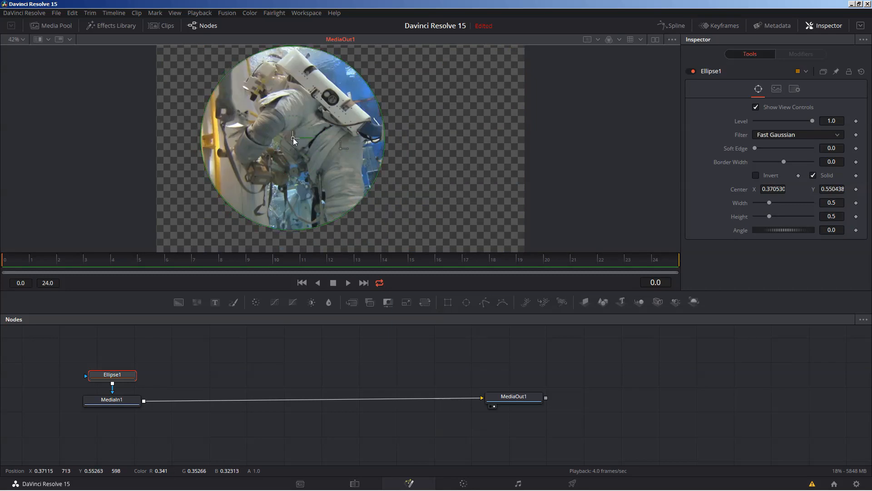
left_click(114, 405)
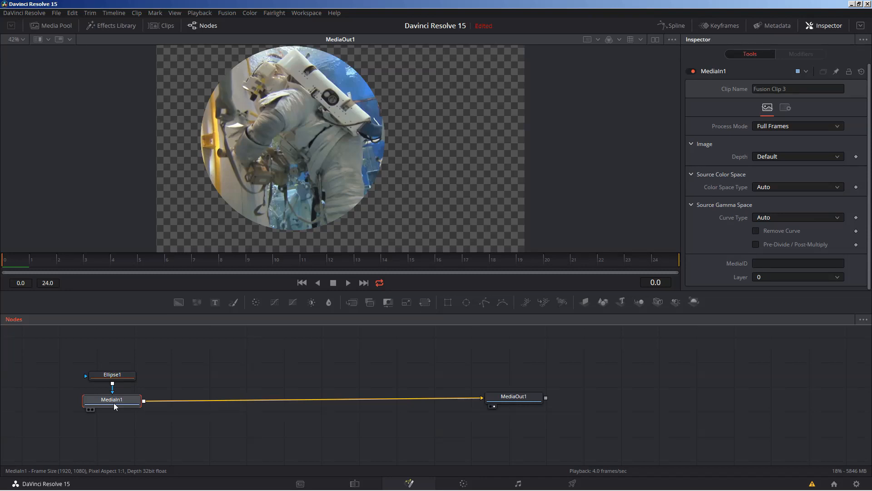
Step: Insert a Transform node between MediaIn1 and MediaOut1 using the 'tran' search
key("shift+space")
type("tran")
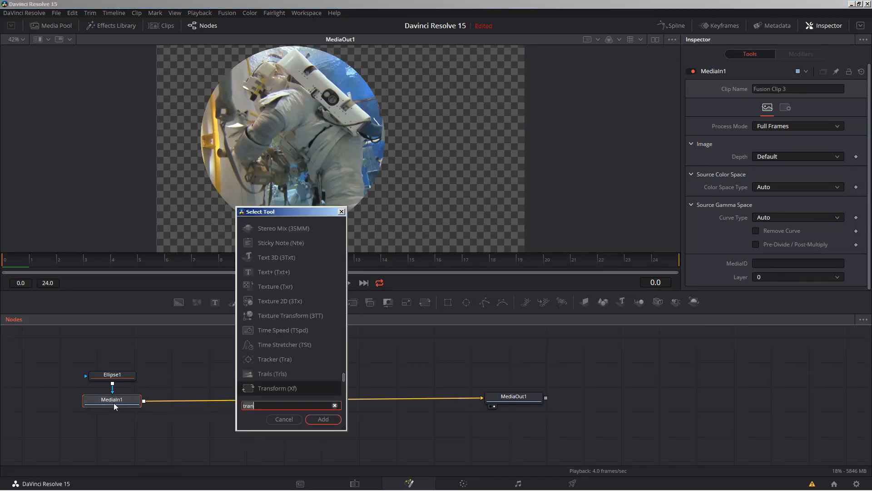
key("Return")
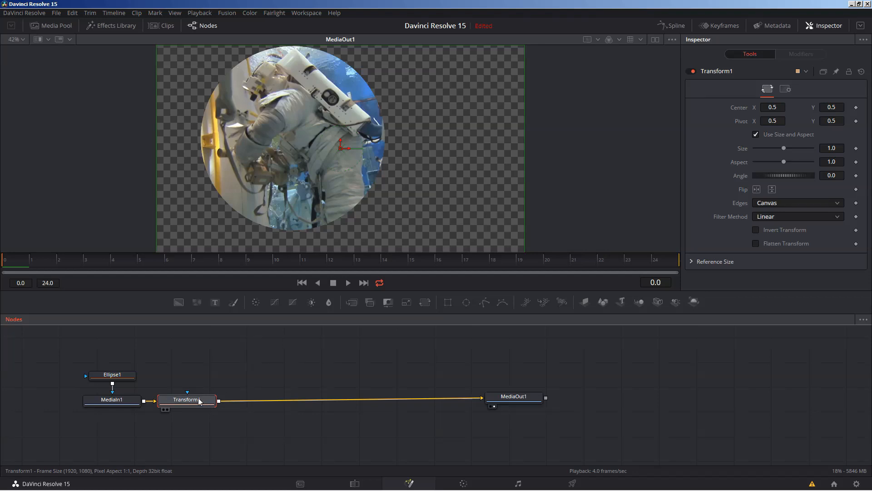
left_click_drag(199, 400, 215, 400)
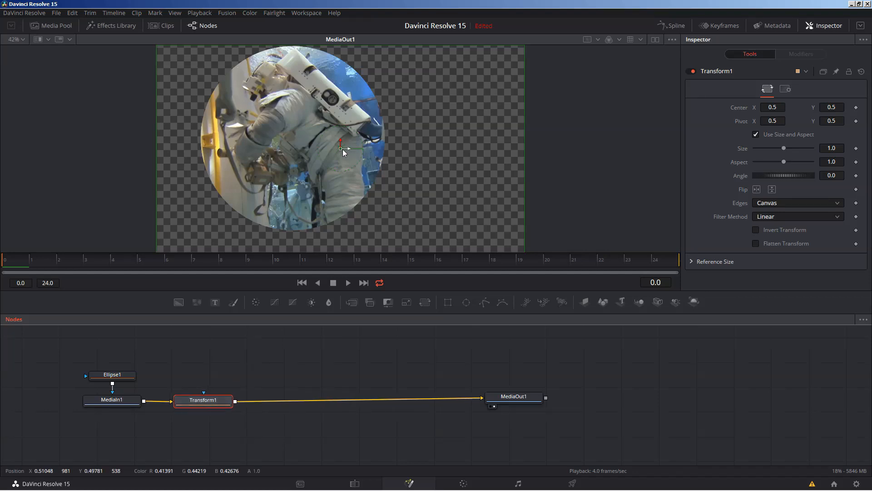
Step: Centre the circle right of frame at 0.622/0.436 and shrink it to size 0.86
left_click_drag(341, 150, 311, 174)
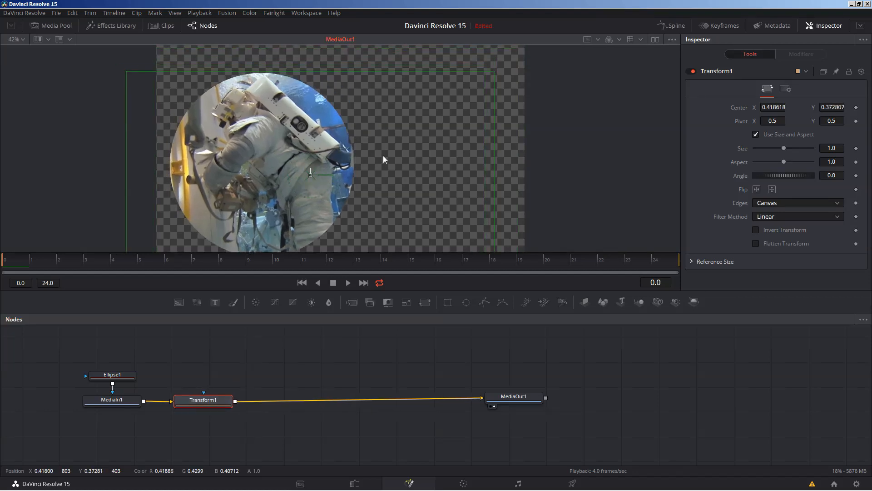
mouse_move(383, 155)
left_mouse_down()
mouse_move(471, 164)
mouse_move(380, 163)
mouse_move(388, 164)
left_mouse_up()
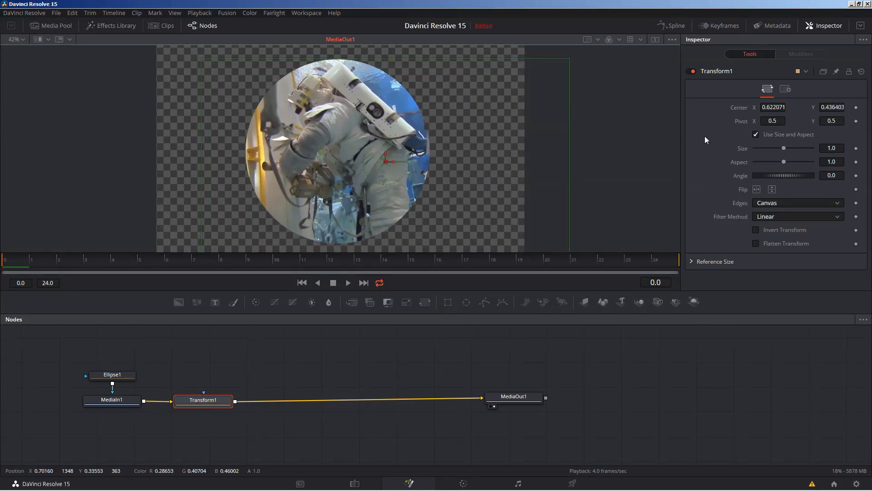
left_click_drag(785, 148, 780, 148)
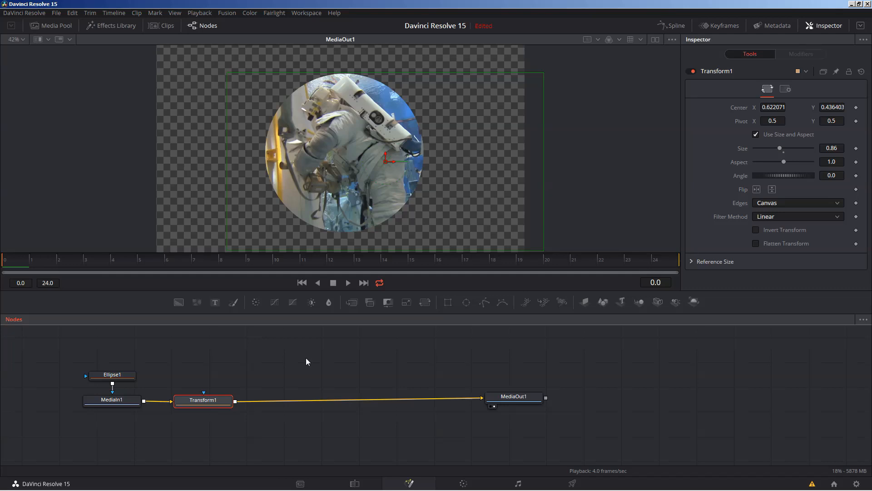
key("shift+space")
Step: Add a Background node merged with Transform1 via Merge1, and show the Effects Library
type("tran")
key("BackSpace")
key("BackSpace")
key("BackSpace")
key("BackSpace")
type("bac")
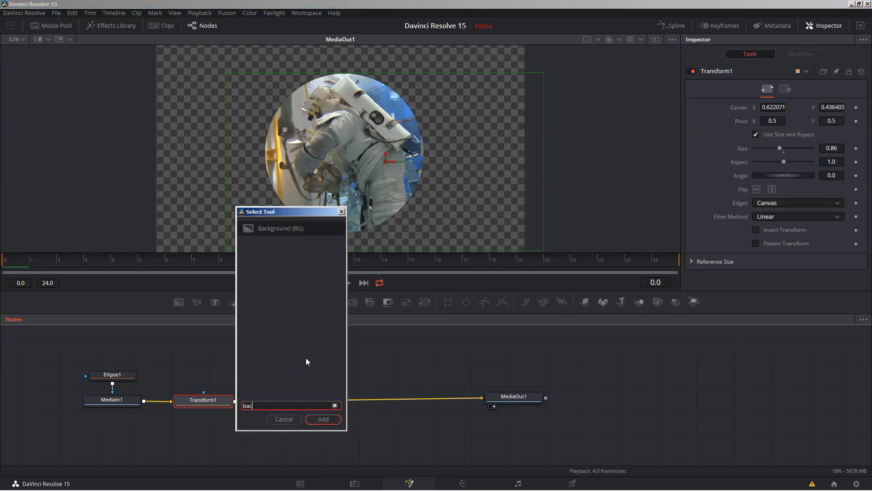
type("kground")
key("Return")
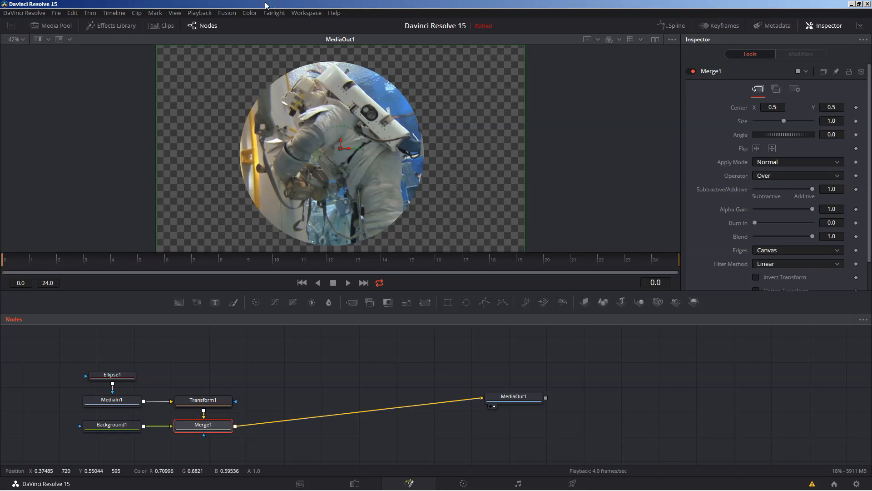
left_click(118, 25)
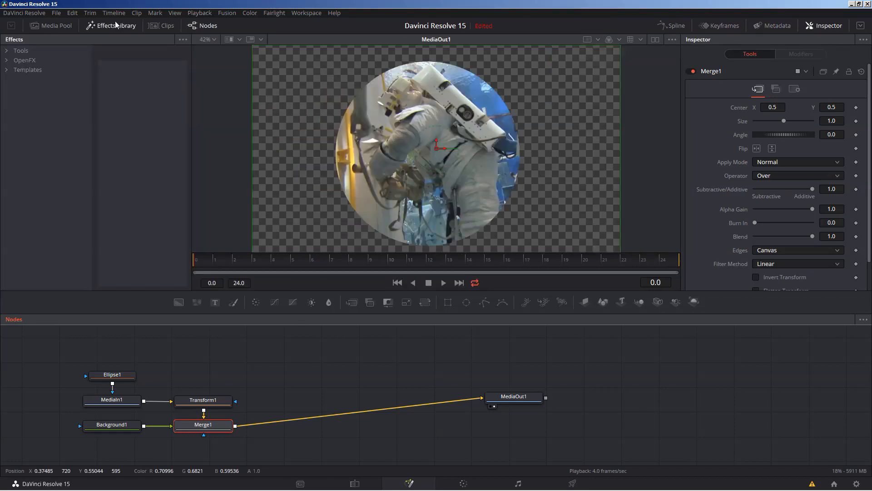
Step: Expand the Tools category, browse the graph's Add Tool submenus, then deselect Merge1
left_click(7, 53)
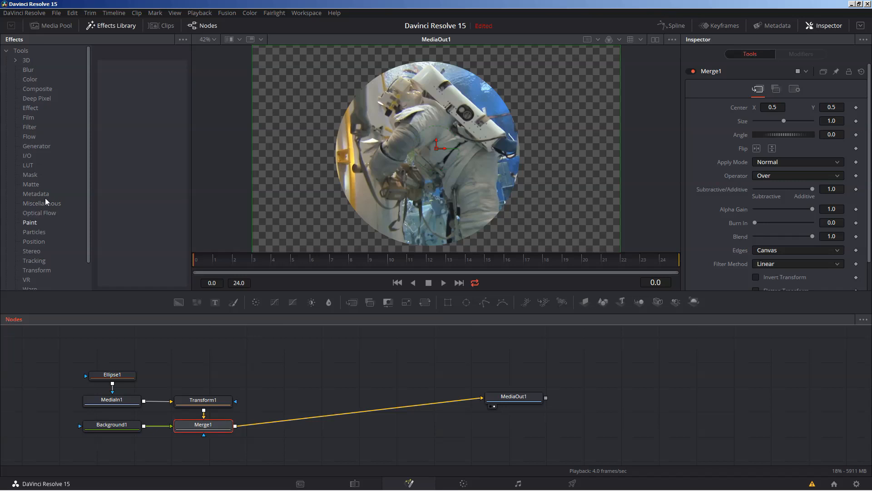
right_click(282, 362)
mouse_move(350, 209)
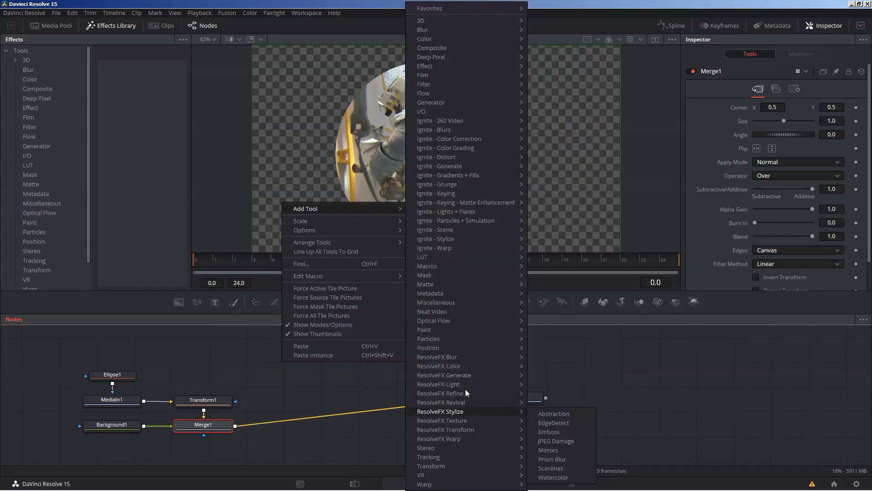
mouse_move(448, 40)
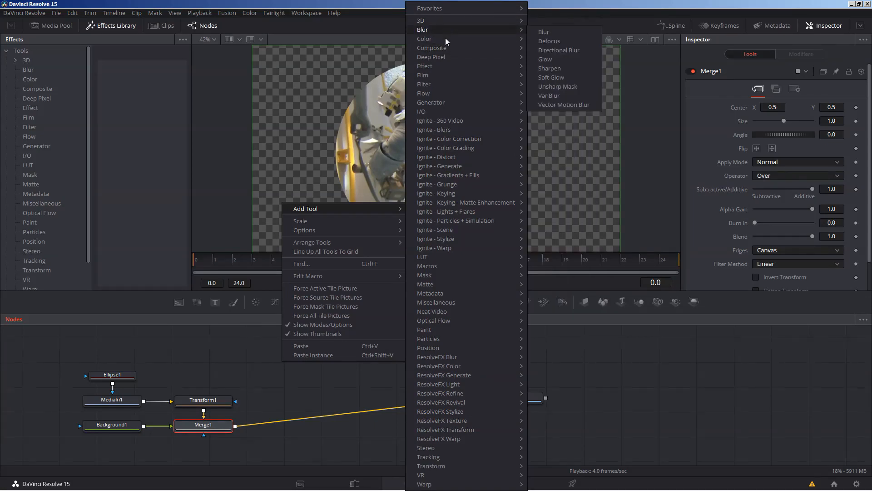
mouse_move(467, 93)
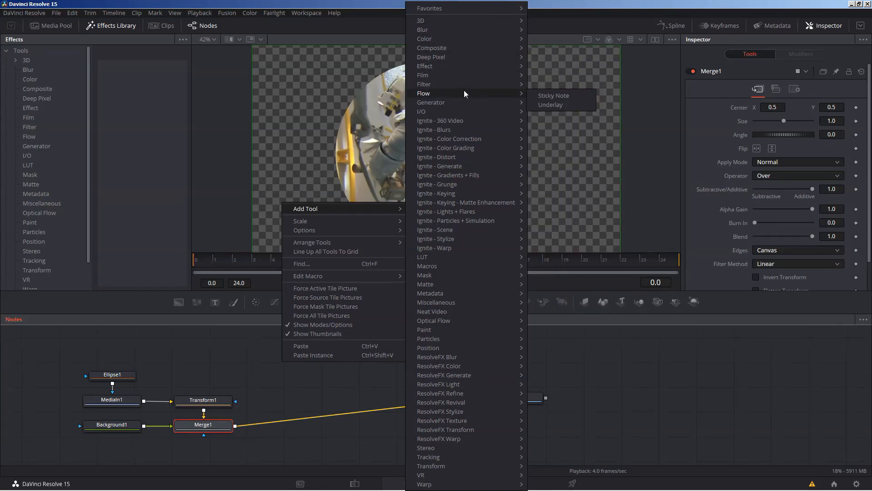
left_click(340, 3)
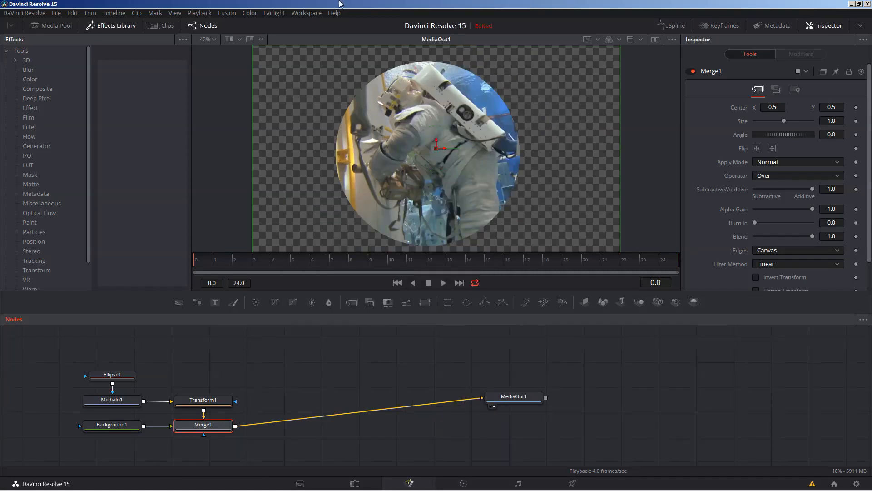
left_click(274, 369)
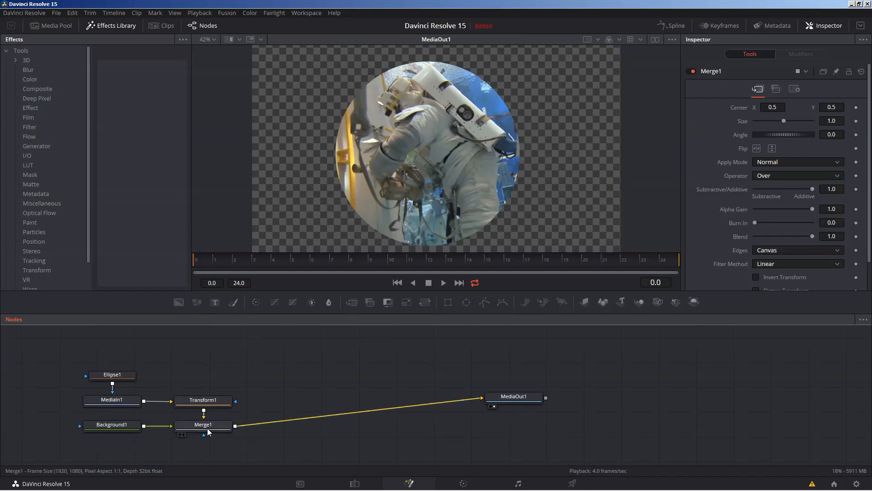
Step: Move MediaOut1 and Background1 lower in the graph, level with Merge1
mouse_move(207, 427)
left_click_drag(509, 402, 501, 430)
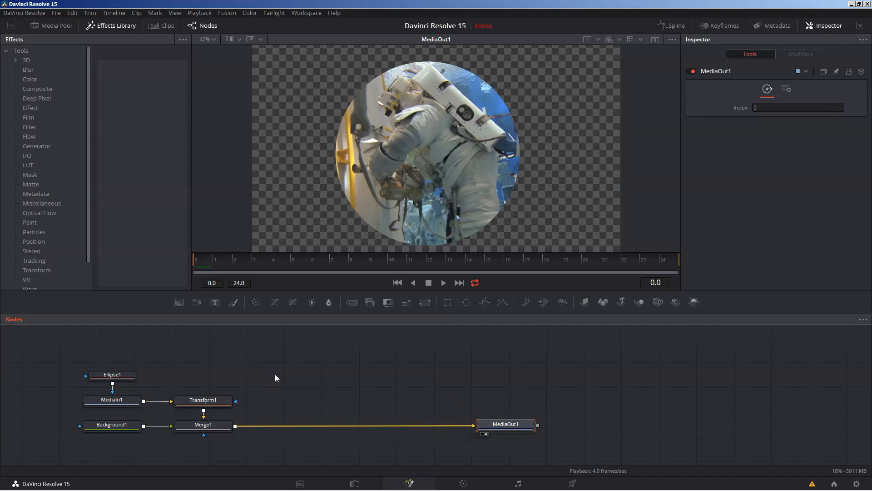
mouse_move(115, 425)
left_mouse_down()
mouse_move(109, 437)
mouse_move(110, 427)
left_mouse_up()
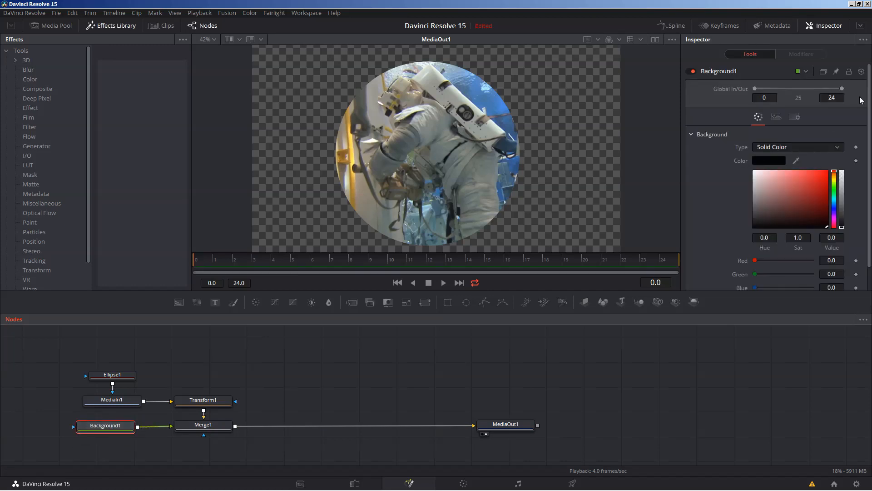
left_click_drag(869, 120, 870, 144)
Step: Swap Merge1's inputs so Background1 is the background and Transform1 the foreground
left_click(199, 426)
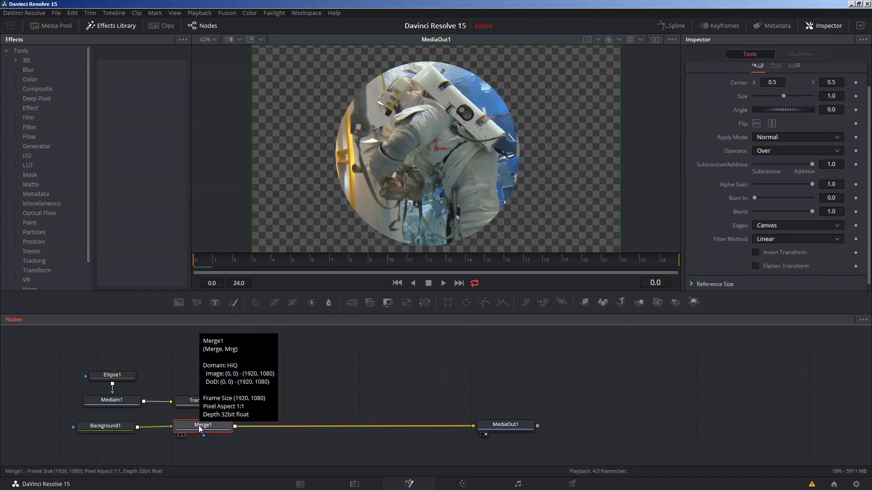
right_click(198, 425)
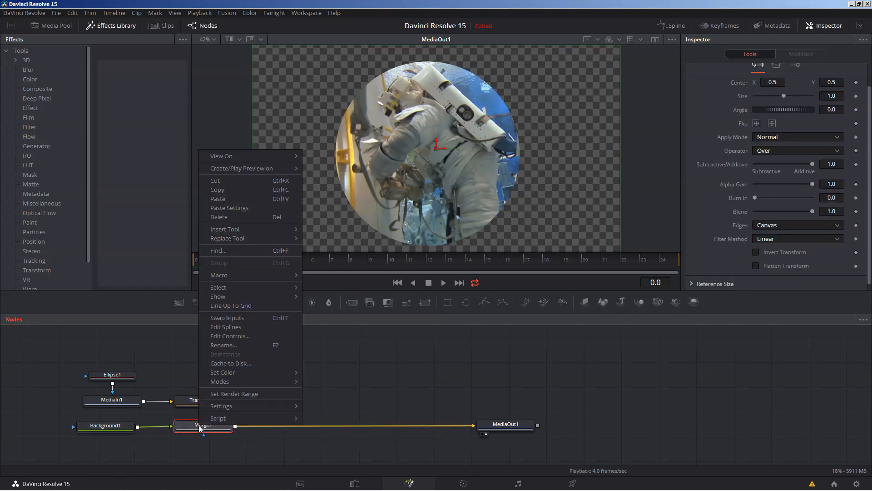
left_click(242, 319)
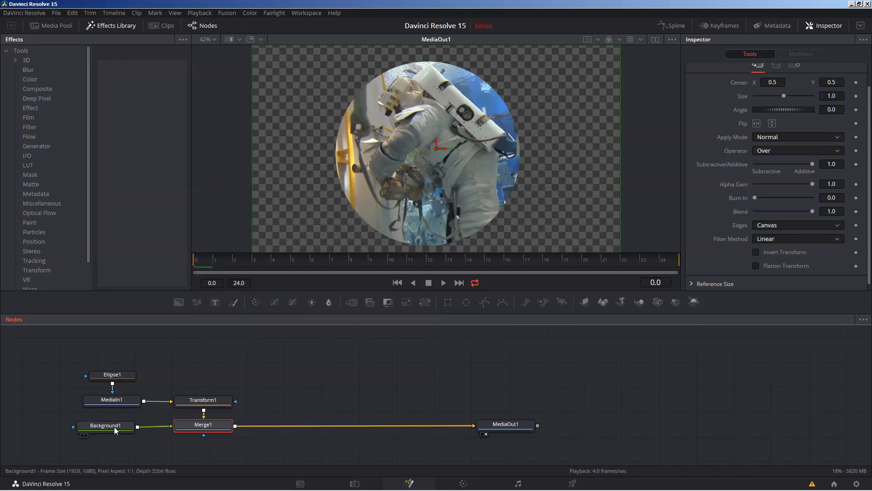
left_click_drag(115, 427, 214, 429)
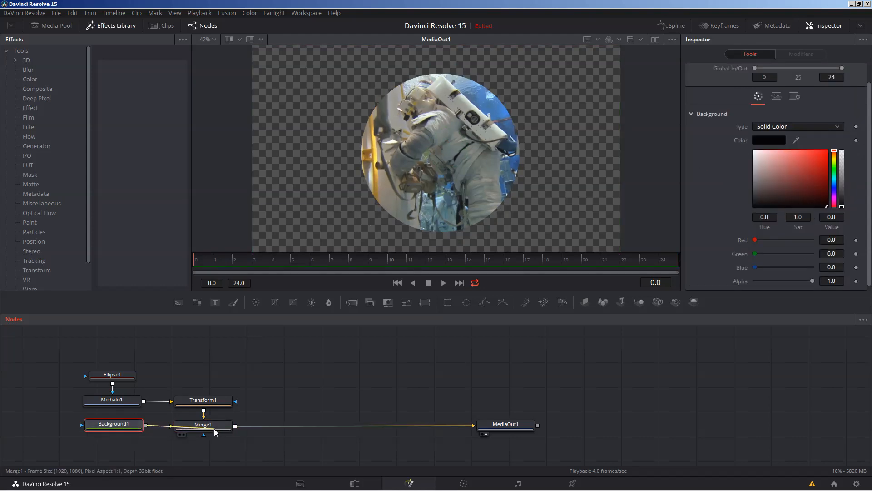
left_click(236, 431)
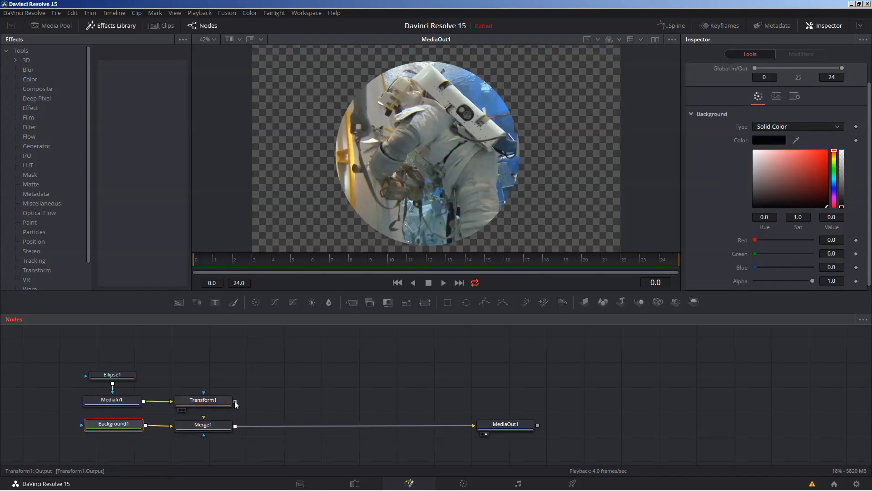
left_click_drag(234, 400, 215, 429)
left_click(232, 443)
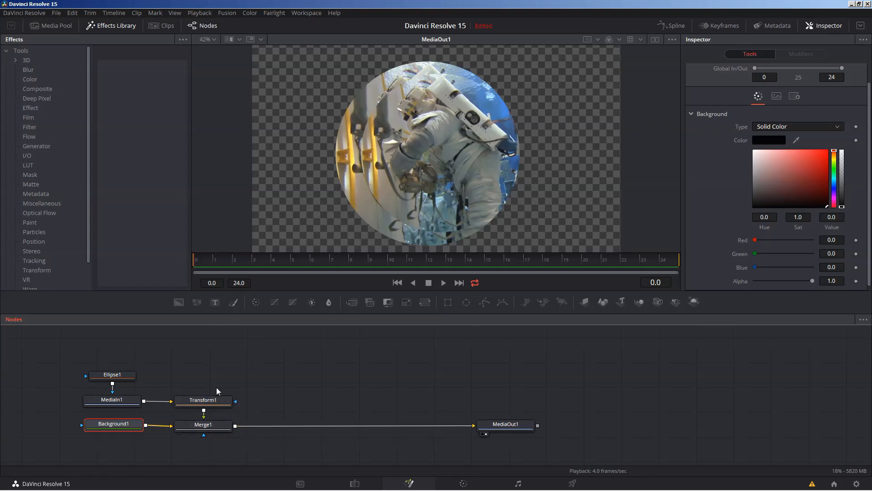
left_click_drag(122, 427, 120, 432)
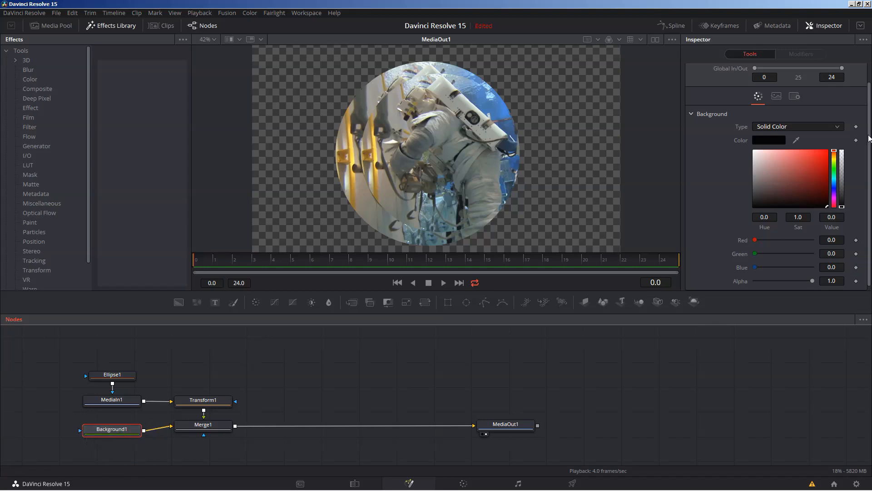
scroll(870, 150, "down", 1)
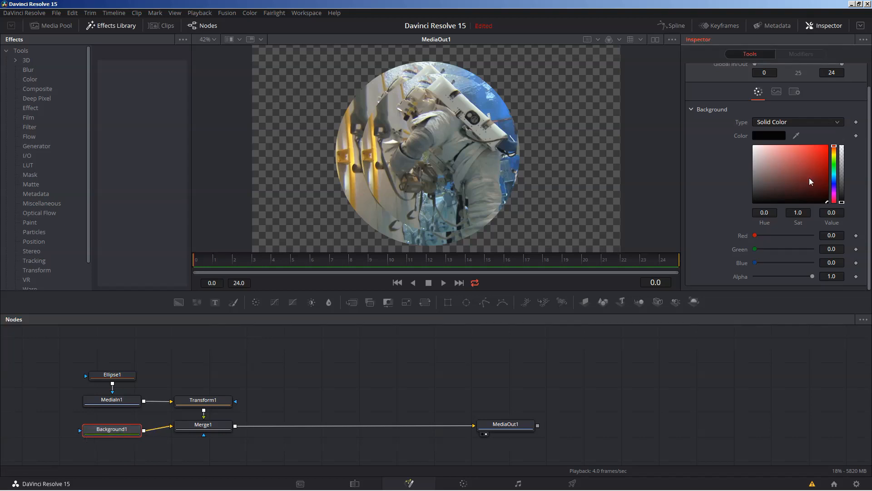
Step: Set Background1's colour to opaque solid black in the Inspector colour picker
mouse_move(772, 184)
left_mouse_down()
mouse_move(766, 191)
mouse_move(756, 168)
mouse_move(749, 210)
left_mouse_up()
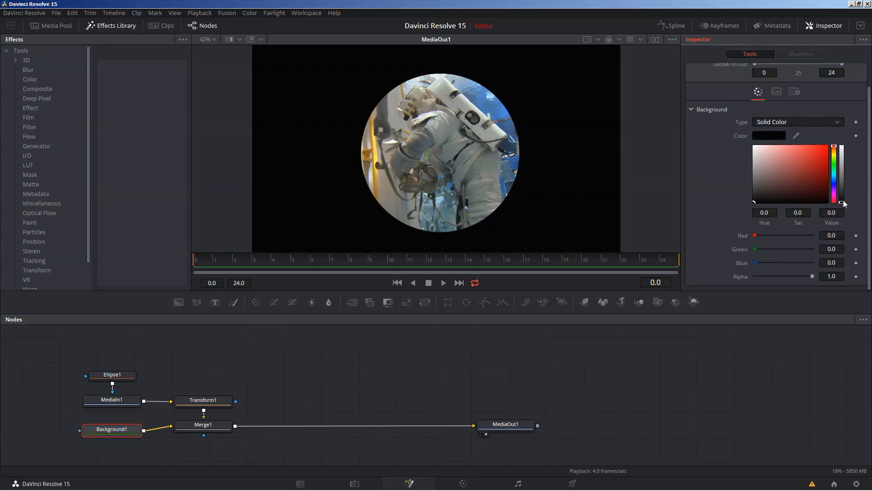
mouse_move(841, 202)
left_mouse_down()
mouse_move(842, 148)
mouse_move(845, 207)
left_mouse_up()
mouse_move(762, 191)
left_mouse_down()
mouse_move(825, 150)
mouse_move(750, 204)
left_mouse_up()
mouse_move(835, 150)
left_mouse_down()
mouse_move(834, 182)
mouse_move(833, 138)
left_mouse_up()
mouse_move(754, 201)
left_mouse_down()
mouse_move(759, 195)
mouse_move(751, 203)
left_mouse_up()
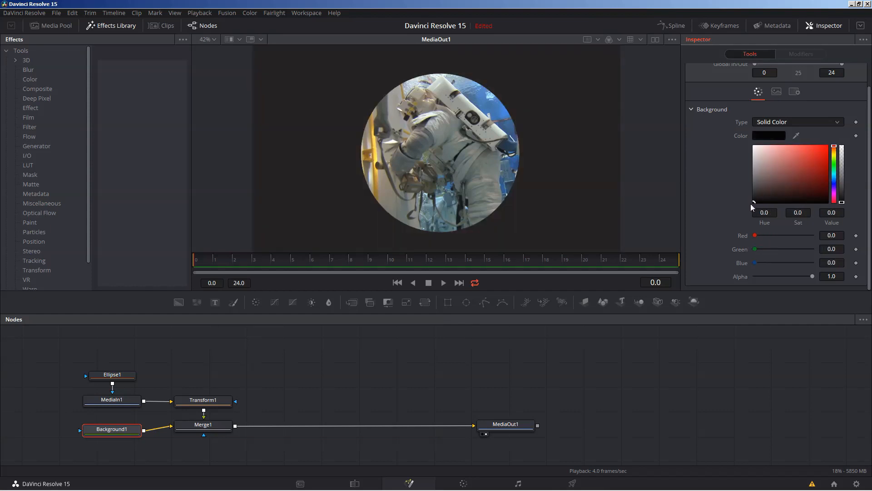
left_click(838, 122)
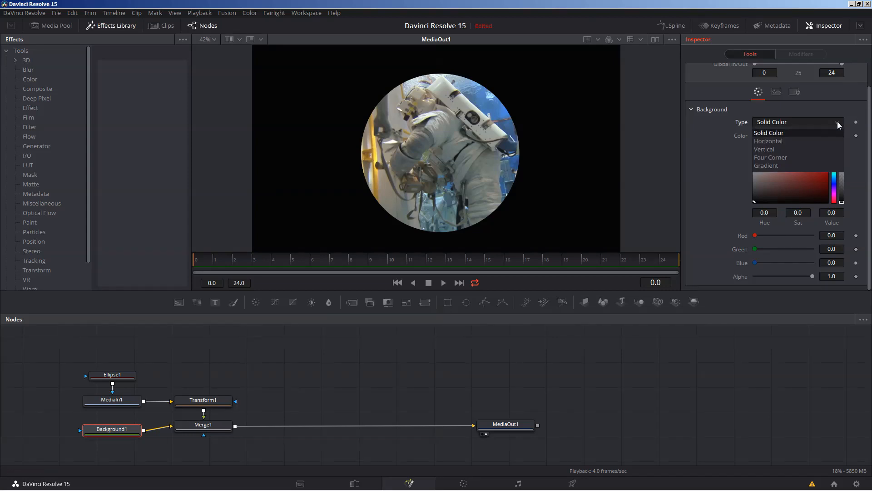
Step: Try Horizontal and Vertical background types, then set Background1's Type to a black-to-white Gradient
left_click(788, 165)
left_click(837, 123)
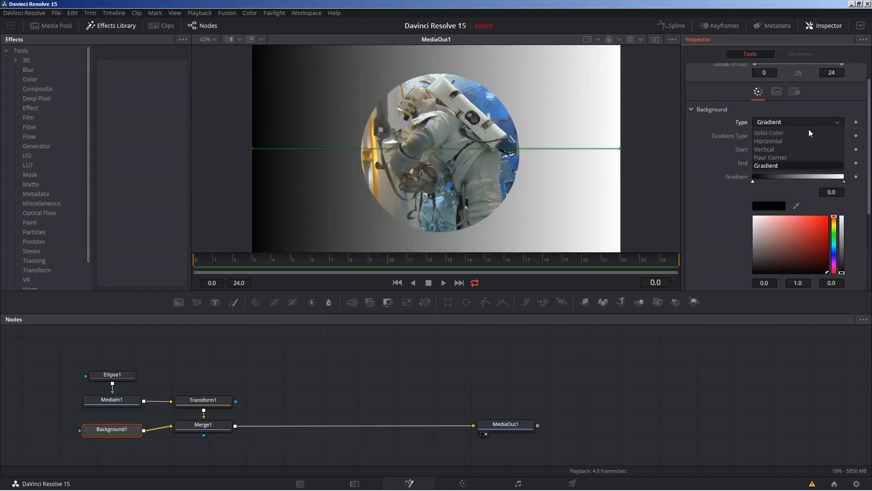
left_click(783, 142)
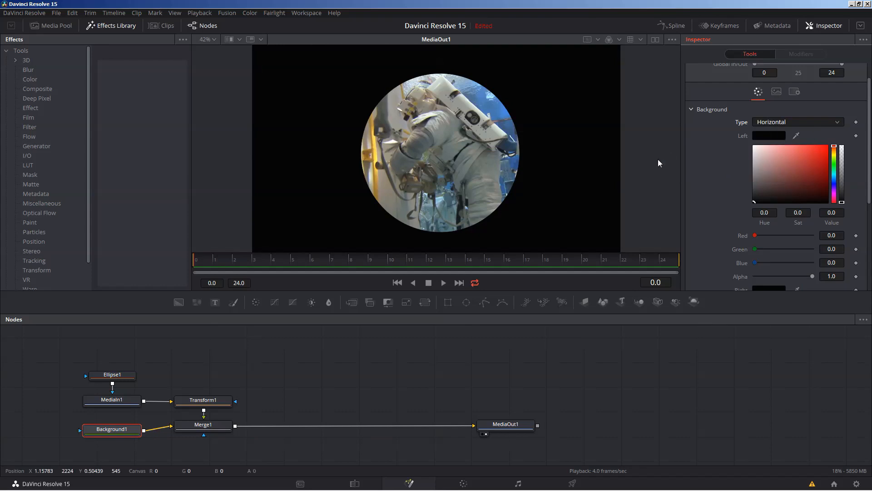
left_click(838, 123)
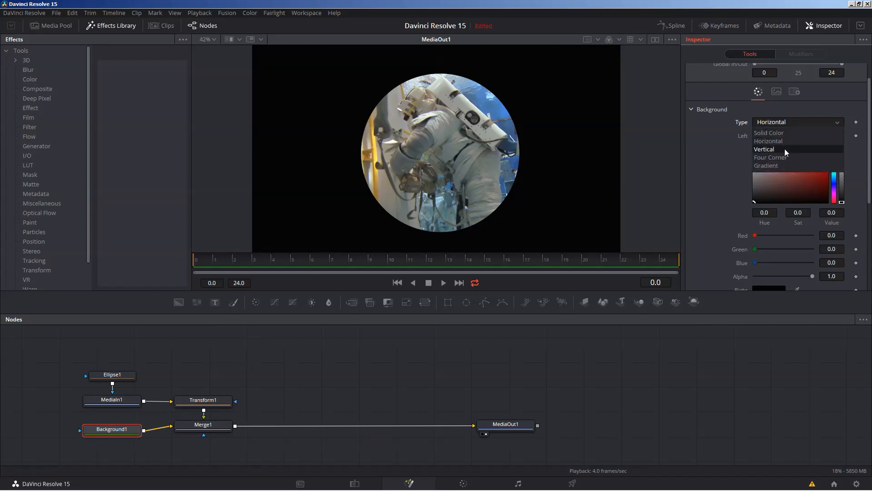
left_click(784, 149)
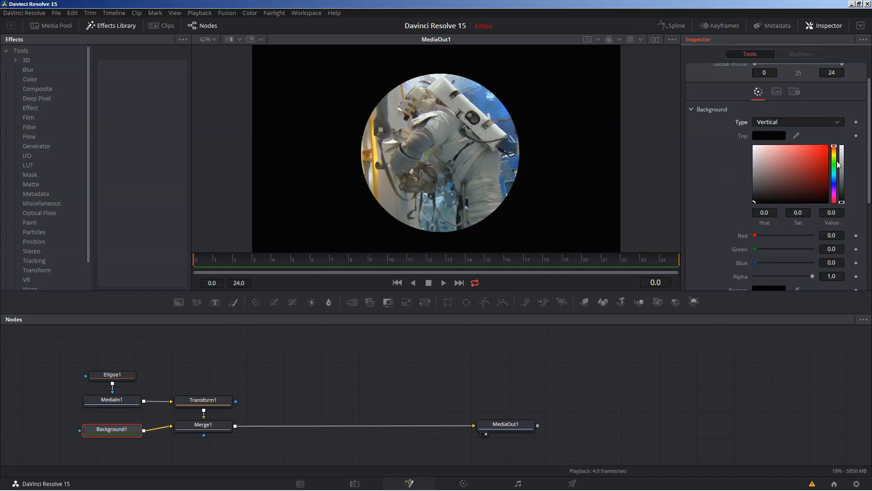
left_click_drag(841, 200, 842, 161)
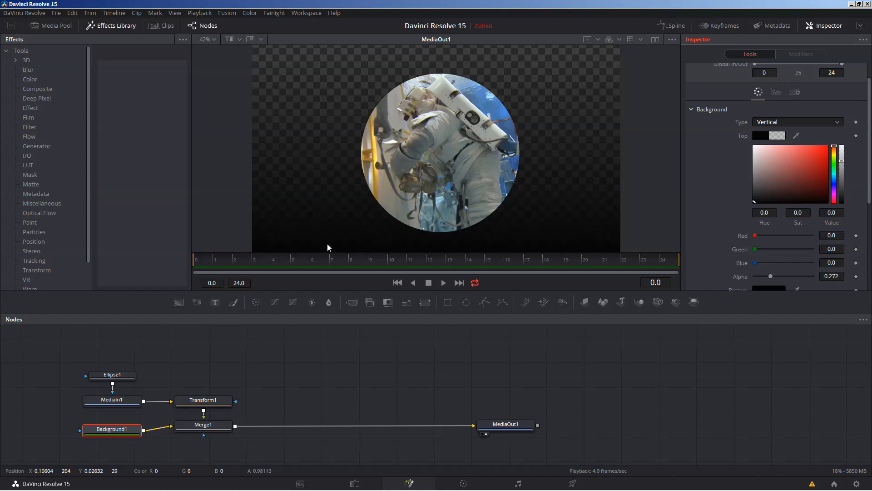
left_click(765, 124)
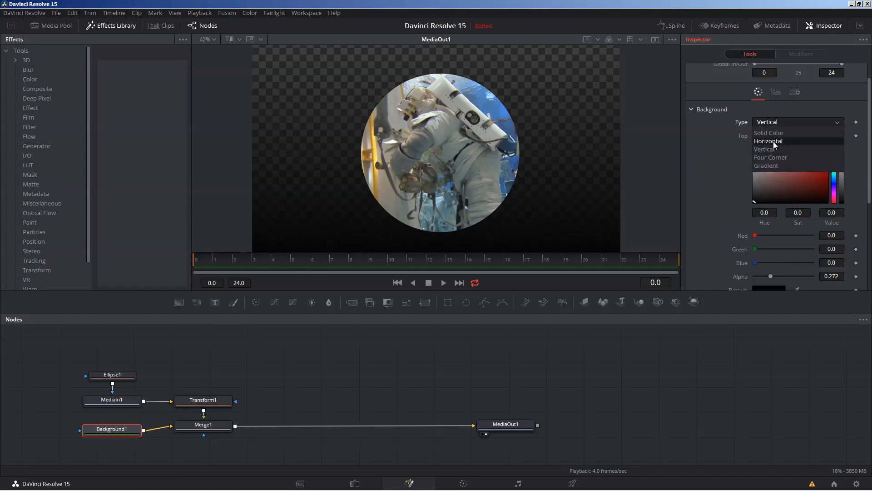
left_click(773, 141)
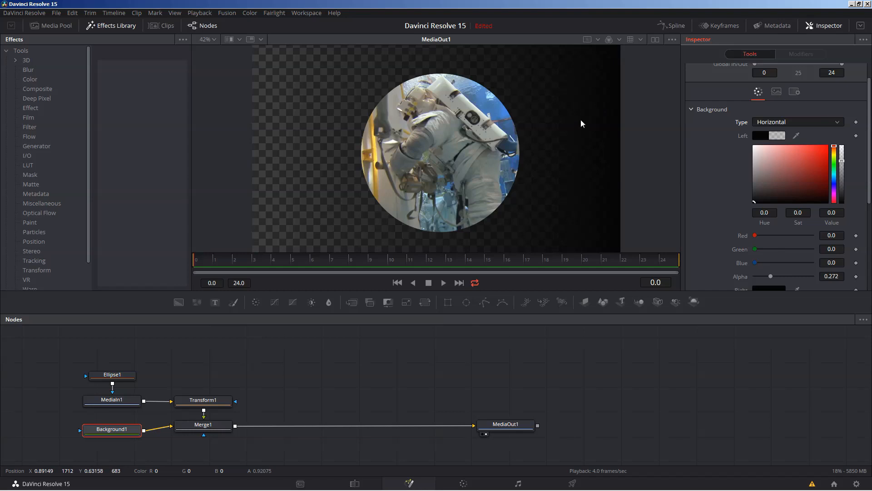
left_click(823, 125)
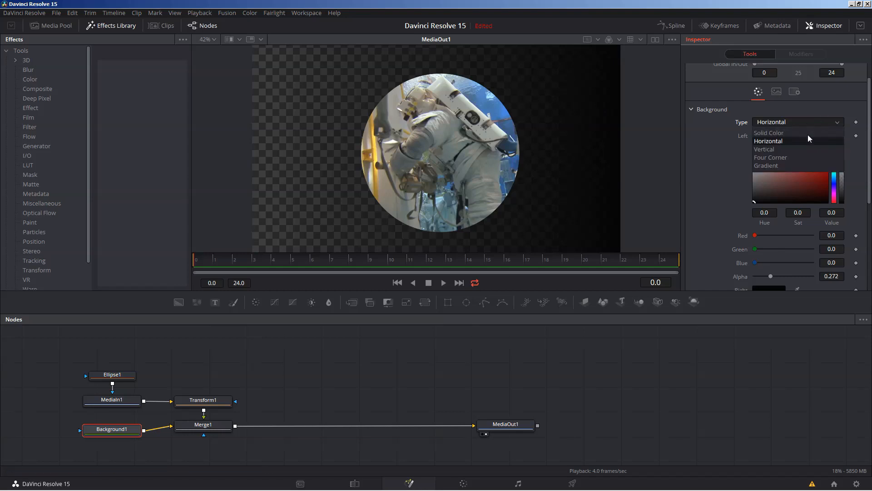
left_click(779, 165)
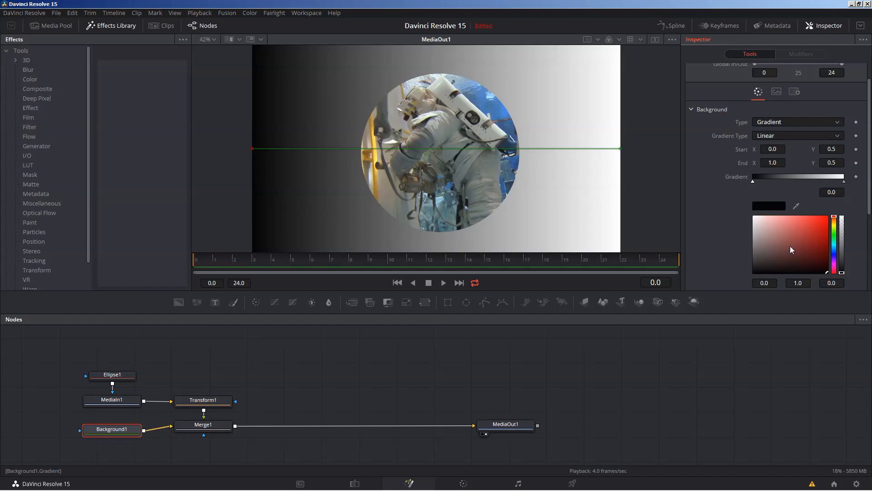
Step: Make the gradient blue on the left fading to black, with the black stop at 0.676616
left_click_drag(790, 252, 828, 222)
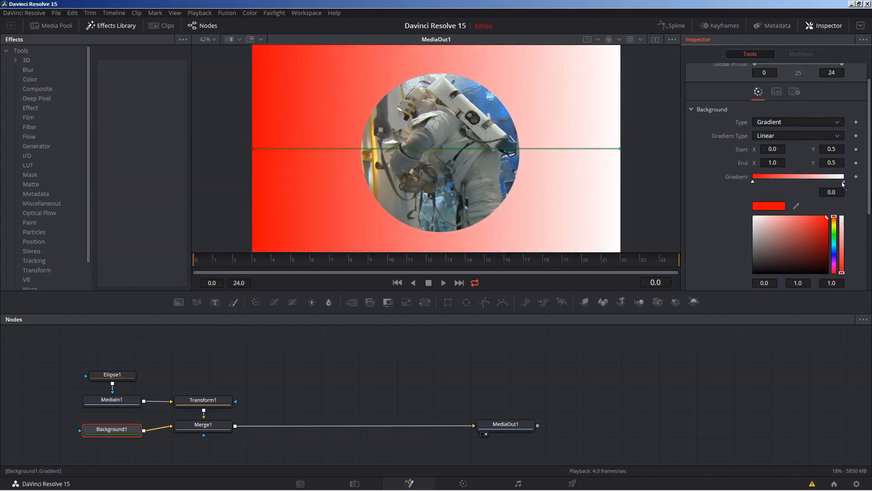
left_click(835, 234)
left_click(835, 248)
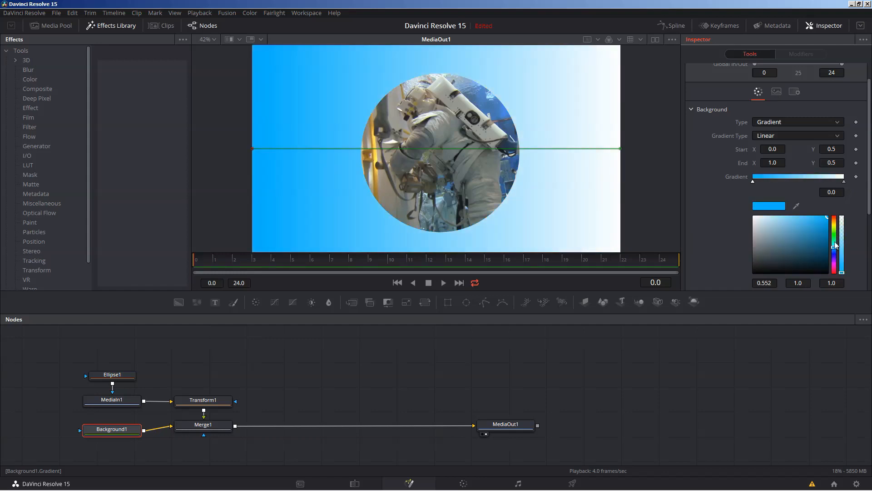
left_click(844, 181)
left_click_drag(811, 230, 746, 274)
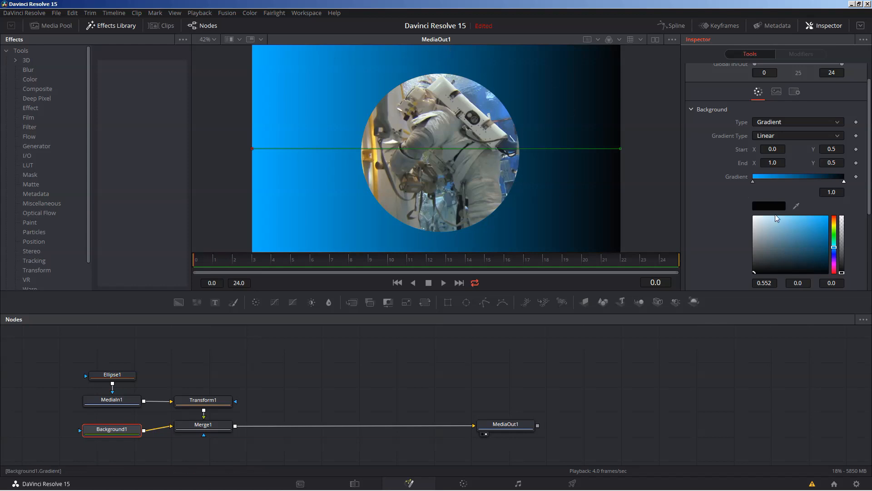
mouse_move(753, 182)
left_mouse_down()
mouse_move(804, 184)
mouse_move(750, 184)
left_mouse_up()
mouse_move(846, 182)
left_mouse_down()
mouse_move(795, 185)
mouse_move(824, 186)
mouse_move(815, 186)
left_mouse_up()
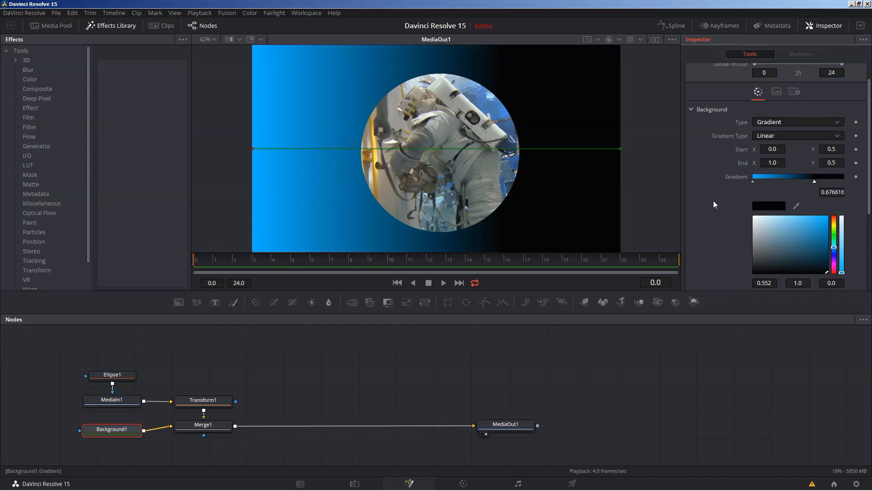
Step: Lighten the gradient's start stop to a pale blue (0.552, 0.608, 1.0)
left_click(754, 181)
left_click_drag(827, 221, 799, 215)
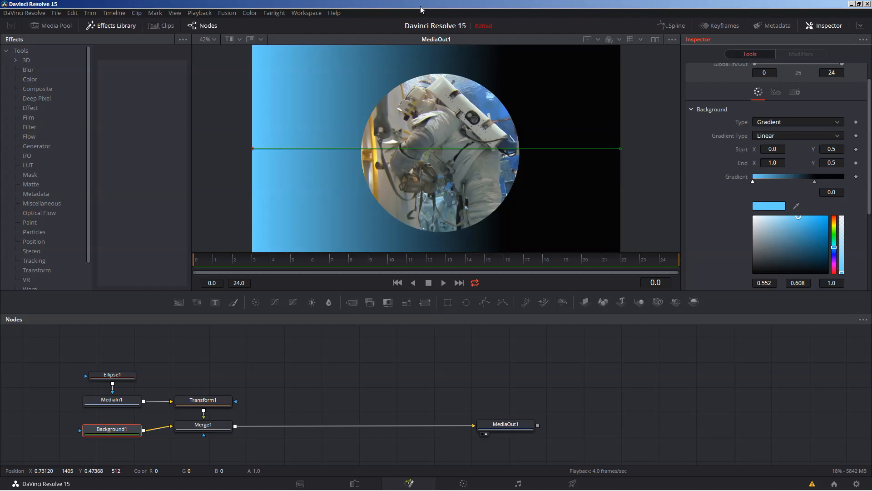
Step: Move the gradient start to the left edge (X 0.0, Y 0.489) and hide the viewer's Show Controls
left_click(375, 370)
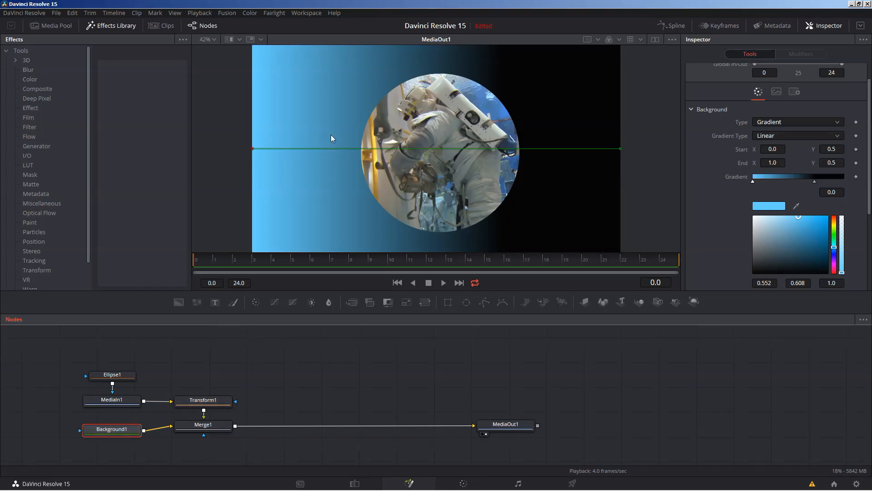
left_click_drag(251, 149, 422, 234)
left_click_drag(335, 195, 251, 151)
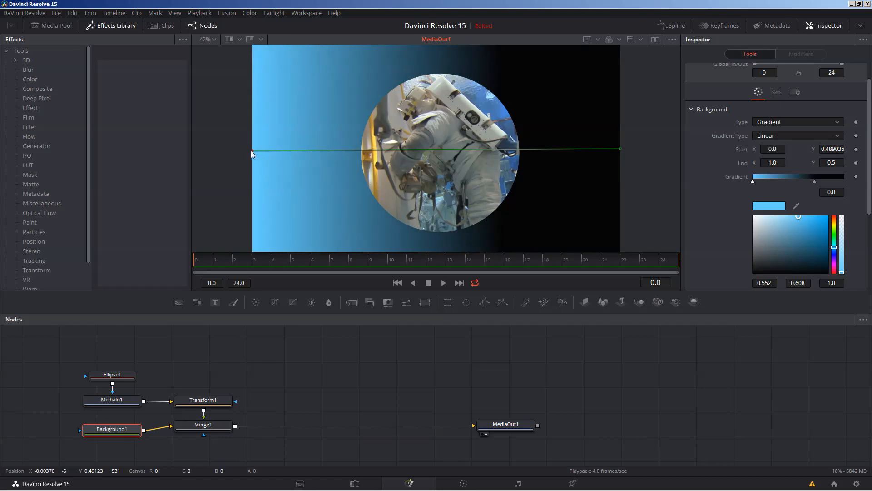
left_click(672, 40)
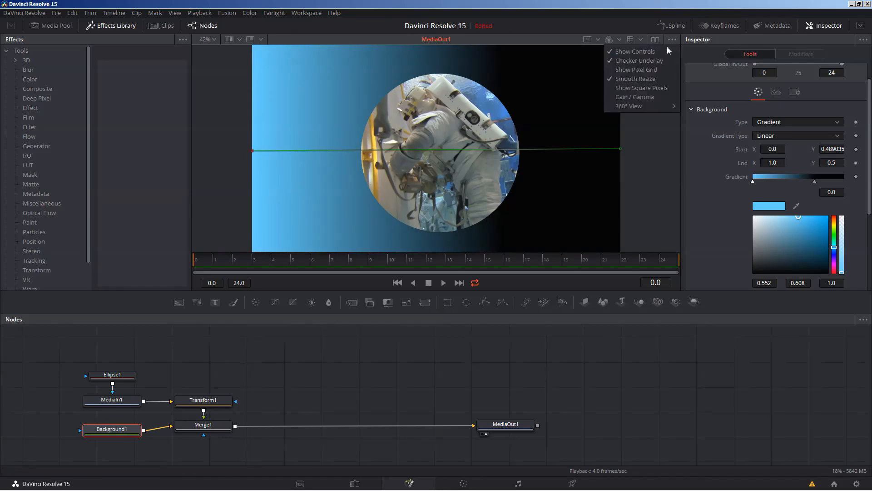
left_click(629, 51)
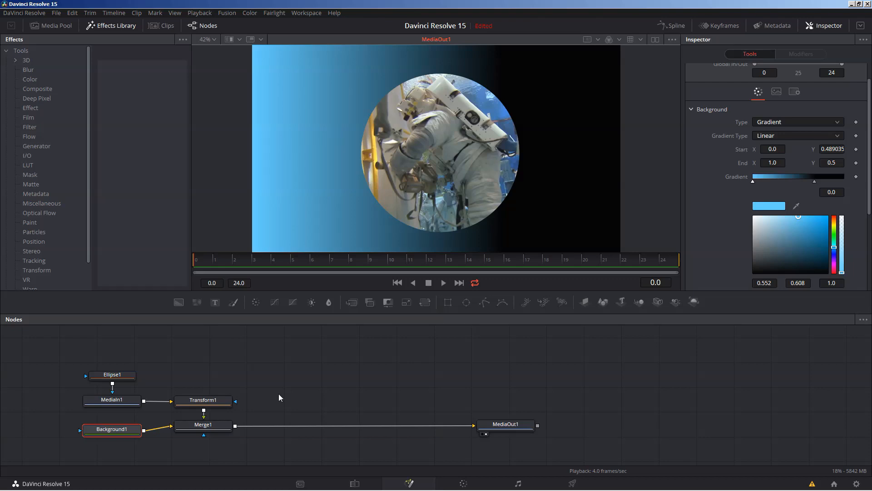
Step: Add a Text+ node, merged with Background1 through a new Merge2 feeding Merge1
key("shift+space")
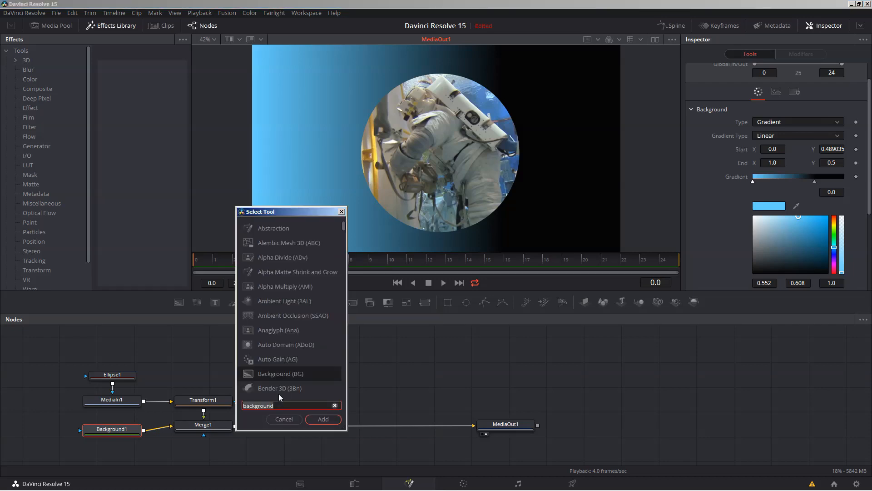
type("text")
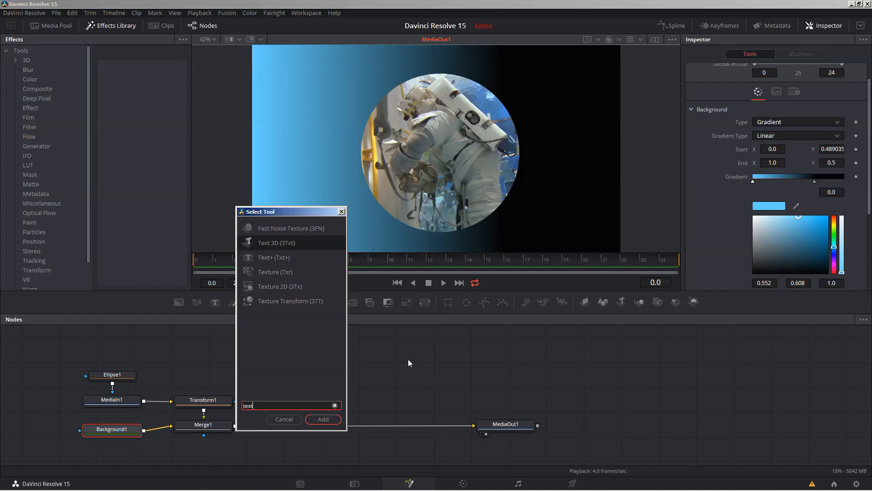
left_click(264, 257)
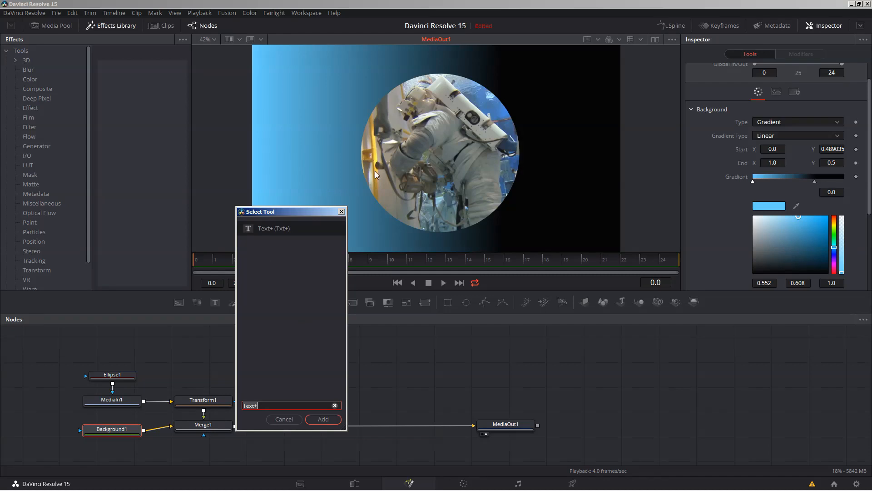
left_click(323, 419)
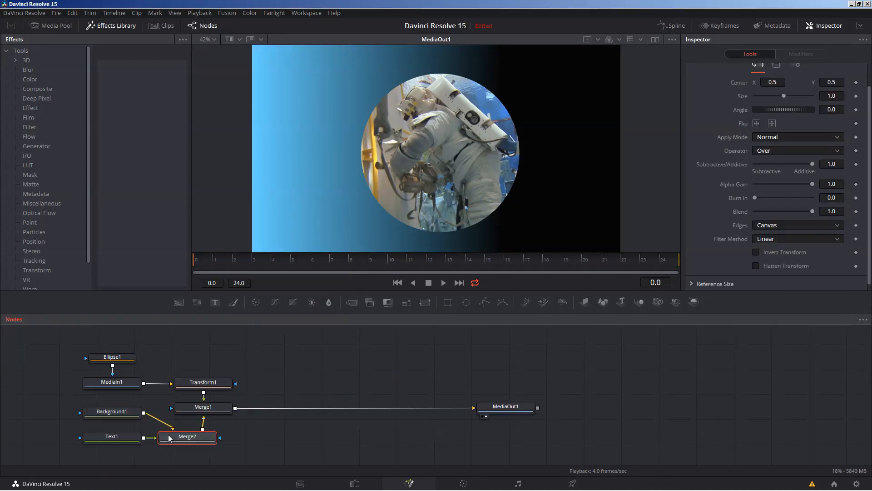
Step: Delete the Text1 and Merge2 nodes so Background1 feeds Merge1 directly again
left_click_drag(115, 442, 117, 451)
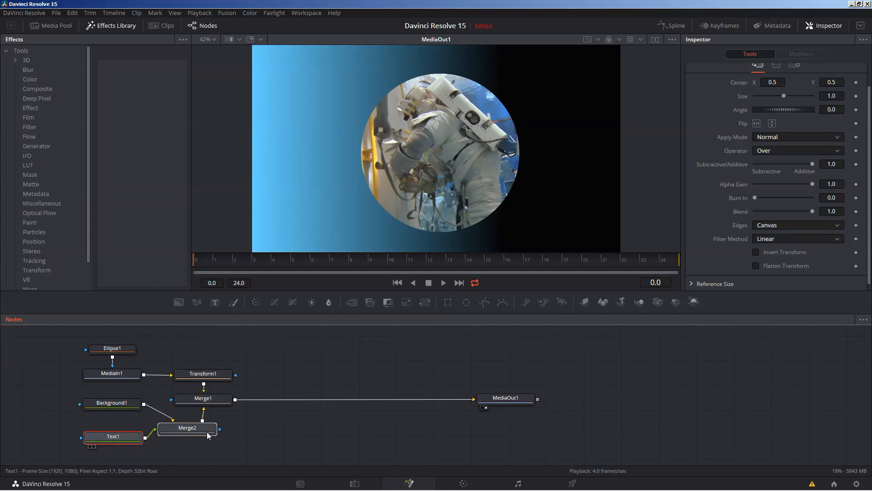
mouse_move(207, 433)
left_mouse_down()
mouse_move(255, 435)
mouse_move(213, 437)
left_mouse_up()
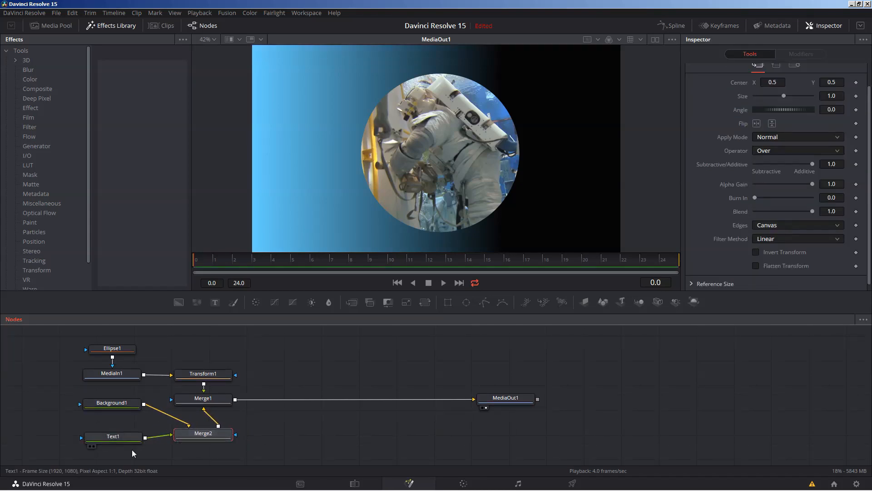
left_click(112, 406)
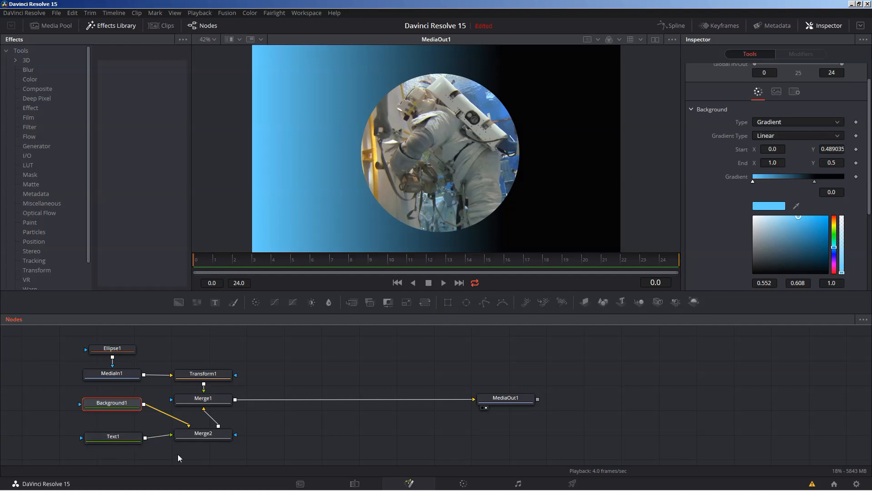
left_click(132, 425)
left_click(117, 441)
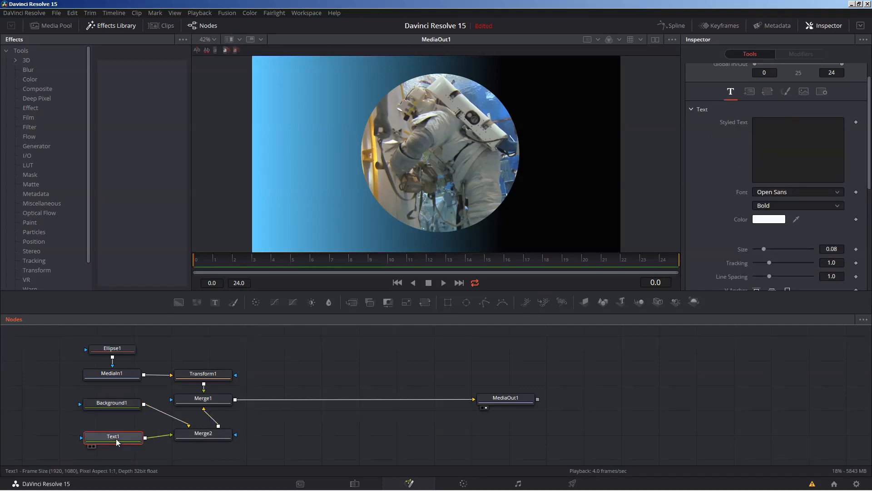
key("Delete")
left_click(204, 434)
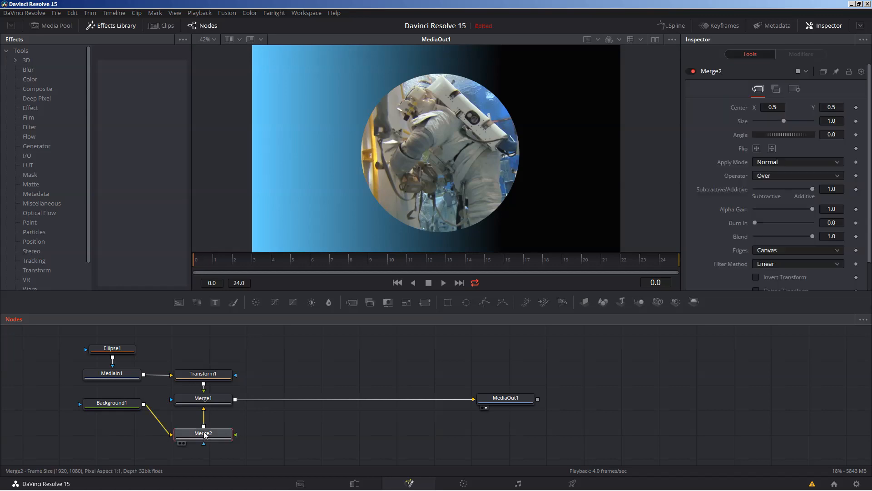
key("Delete")
Step: With Merge1 selected, search the tool list for Text+
left_click(210, 401)
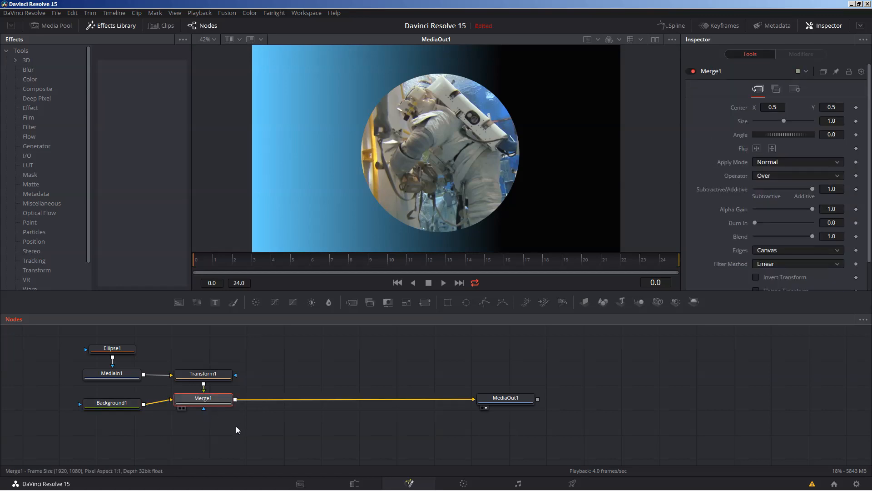
key("shift+space")
type("Text+")
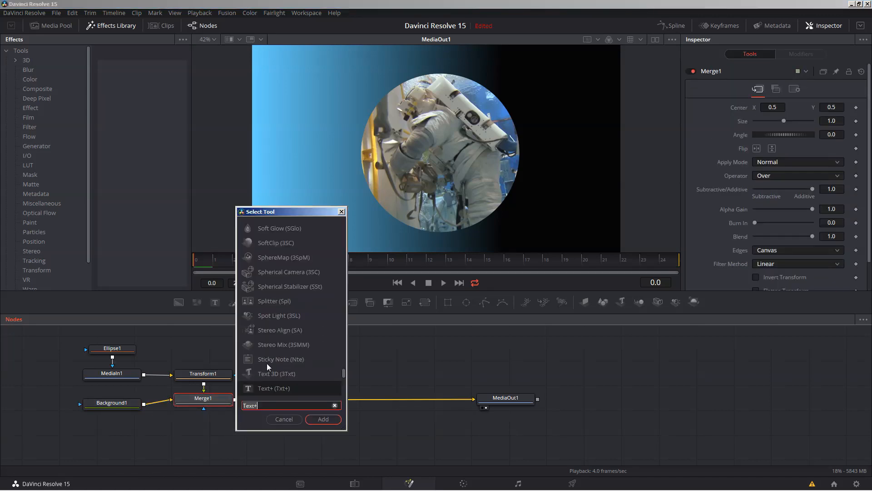
Step: Add a Text+ layer via the toolbar, merged over Merge1's output into MediaOut1, and tidy the nodes
left_click(341, 211)
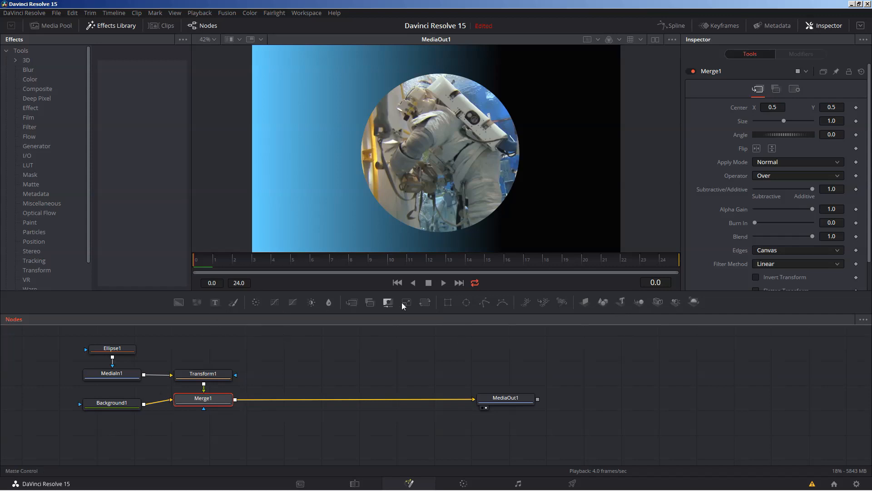
left_click(214, 303)
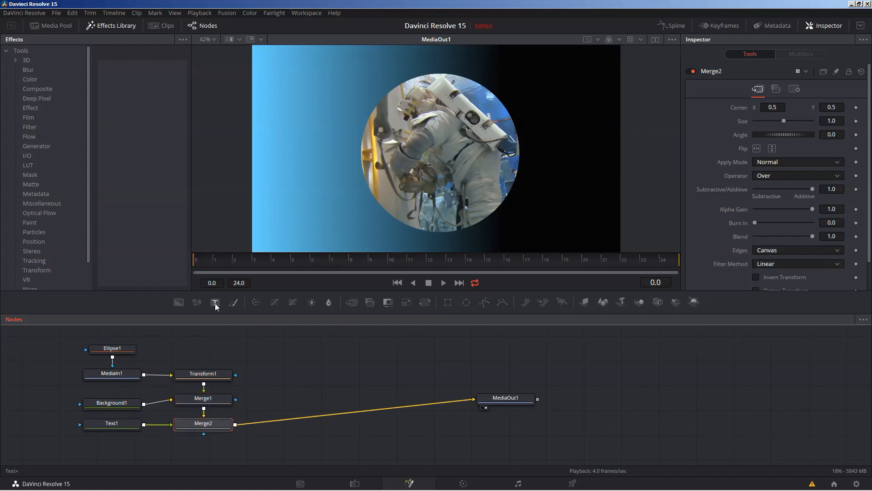
left_click_drag(204, 428, 236, 431)
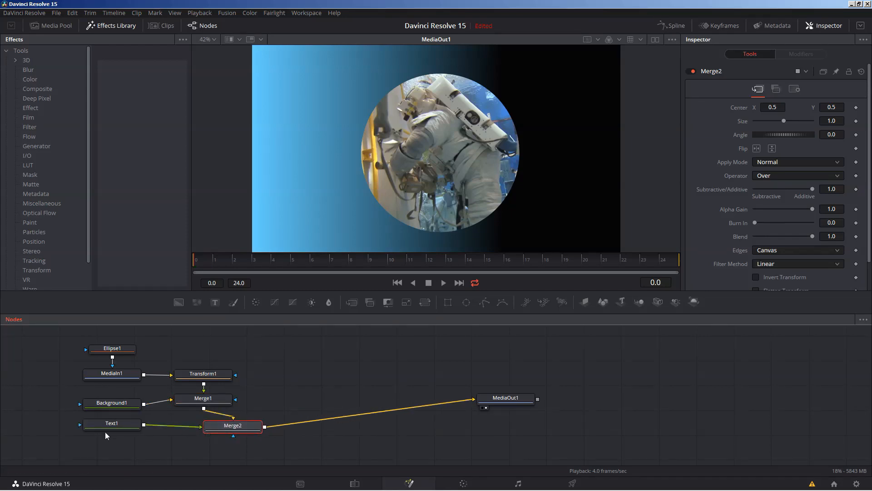
left_click_drag(112, 429, 155, 436)
left_click(155, 437)
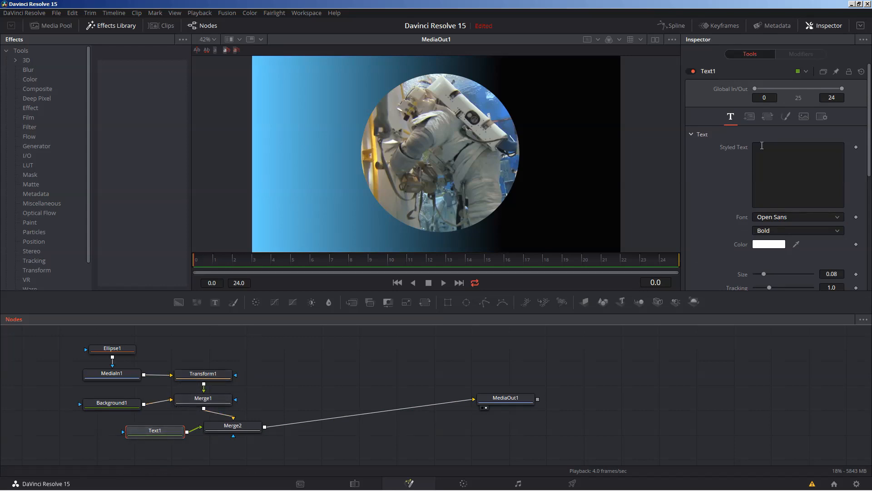
Step: Replace Text1's stray text with 'Final Stage of Mission Preparation' and expand the Inspector
left_click(816, 156)
type("cbvmn")
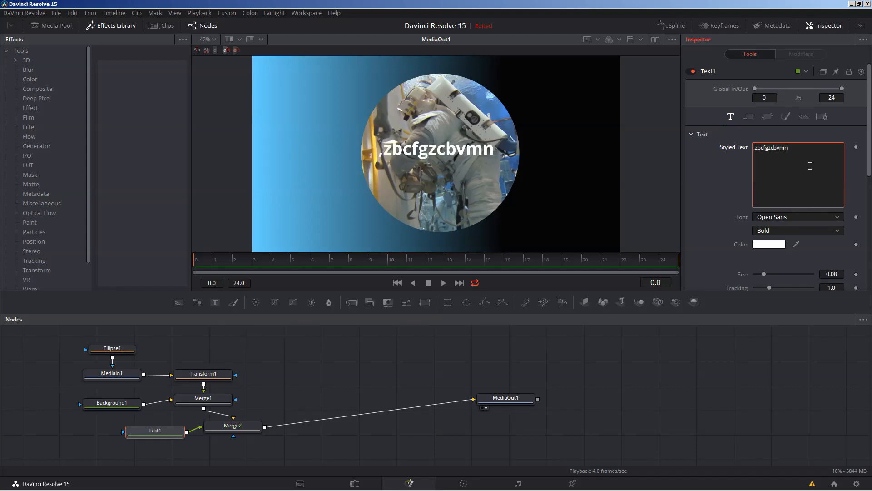
key("ctrl+a")
key("BackSpace")
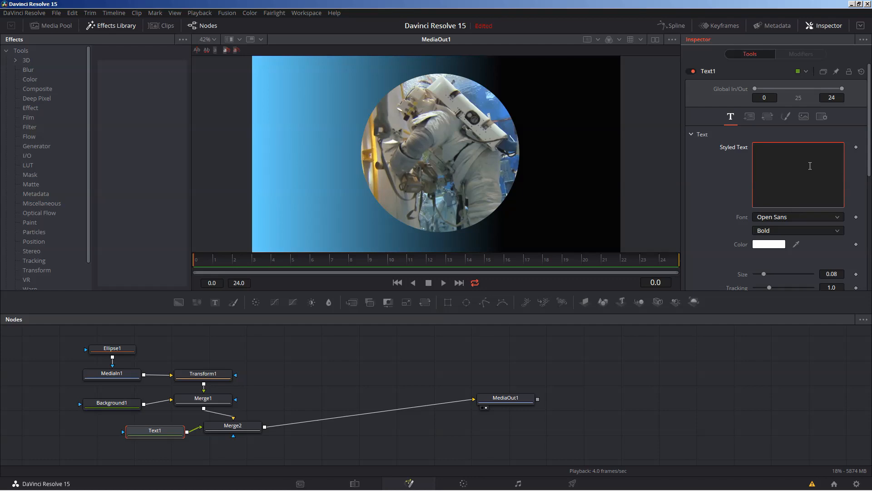
type("Final S")
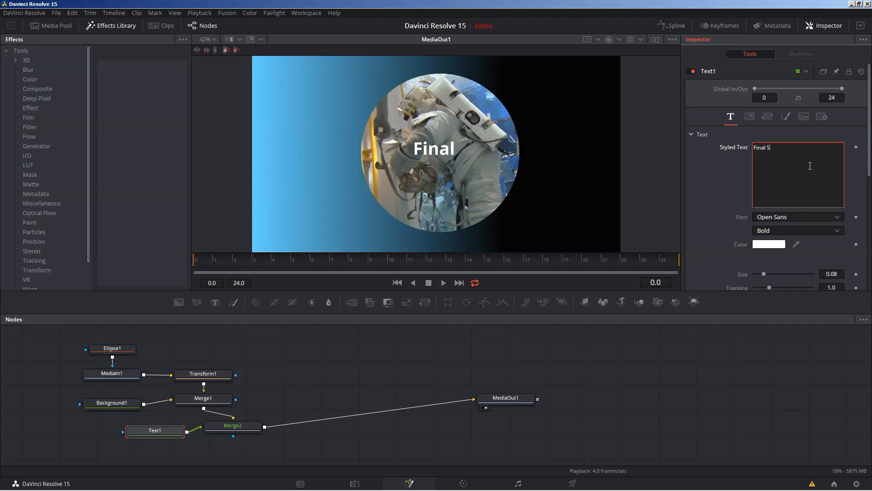
type("tage of Mis")
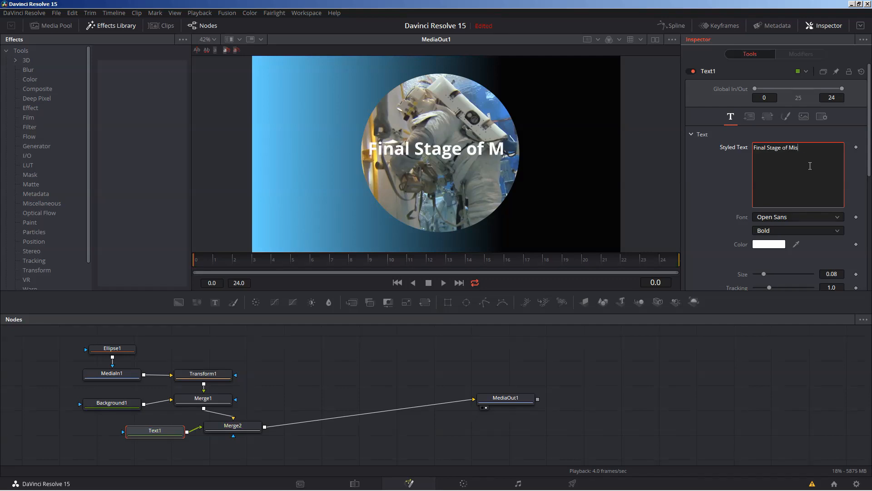
type("sion Preparation")
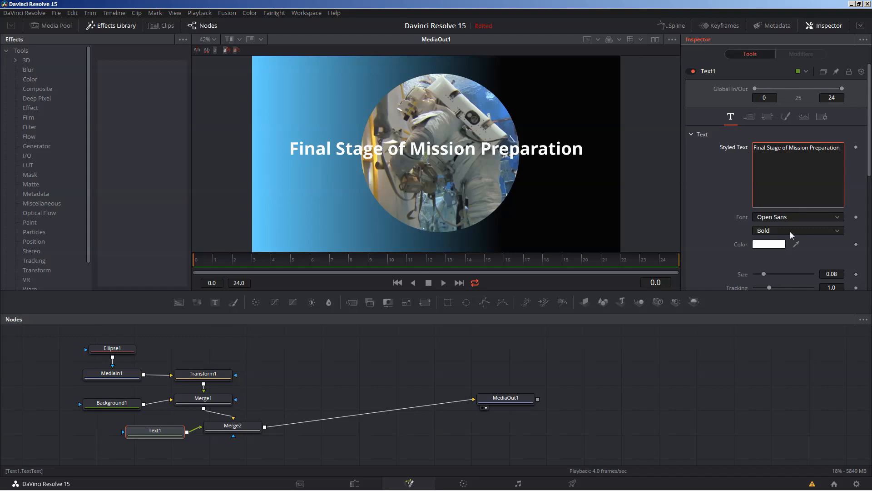
left_click(859, 27)
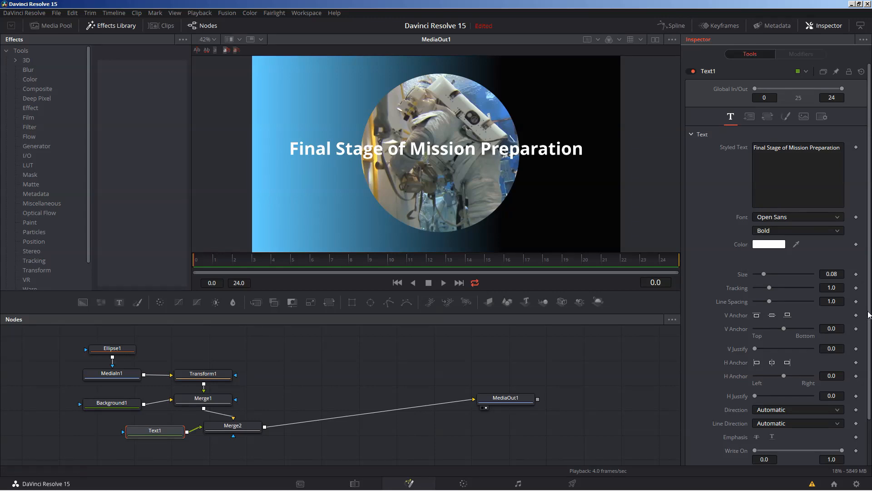
Step: Set Text1's layout to Circle at size 0.969 with Center X reset to 0.5
mouse_move(870, 315)
left_mouse_down()
mouse_move(871, 337)
mouse_move(870, 313)
left_mouse_up()
left_click(750, 117)
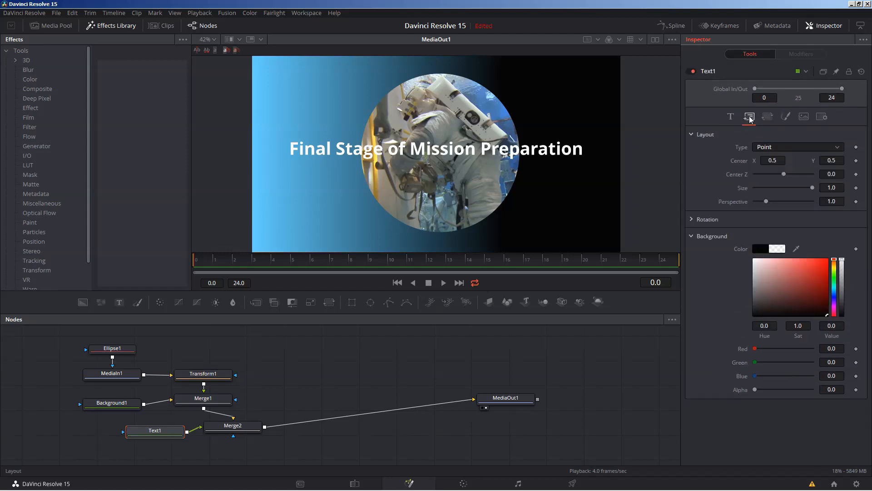
left_click(771, 147)
left_click(768, 173)
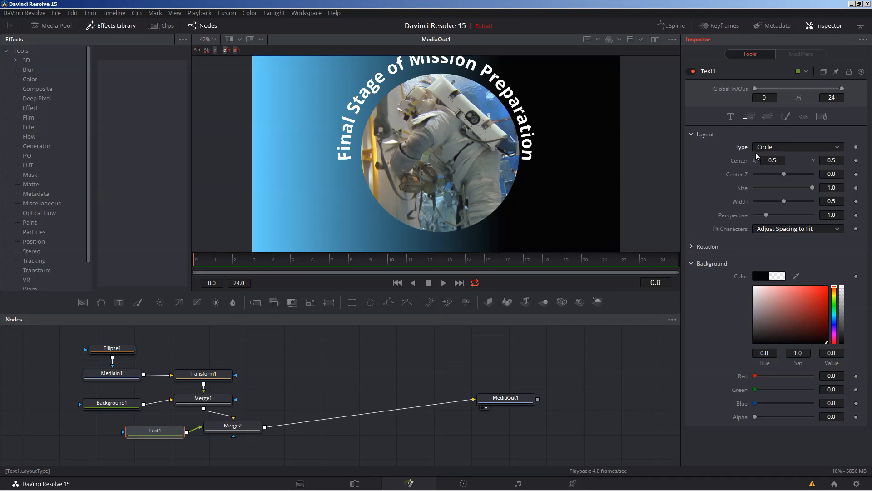
left_click(730, 117)
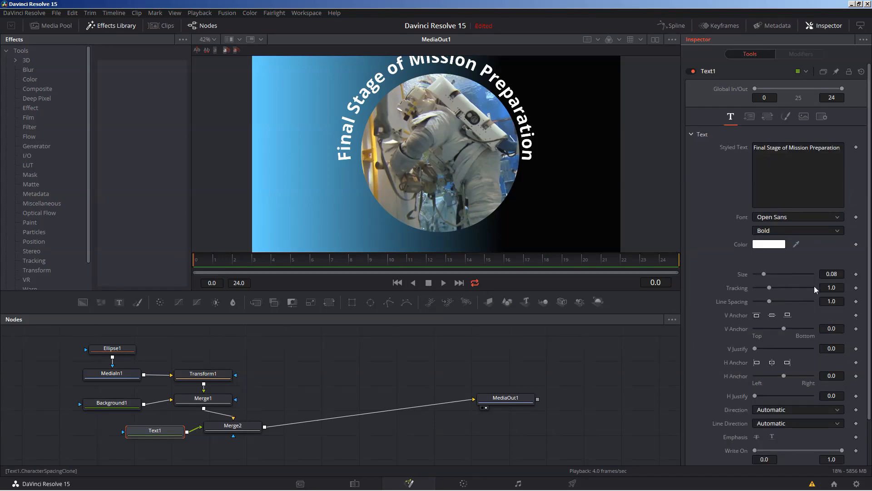
left_click(749, 117)
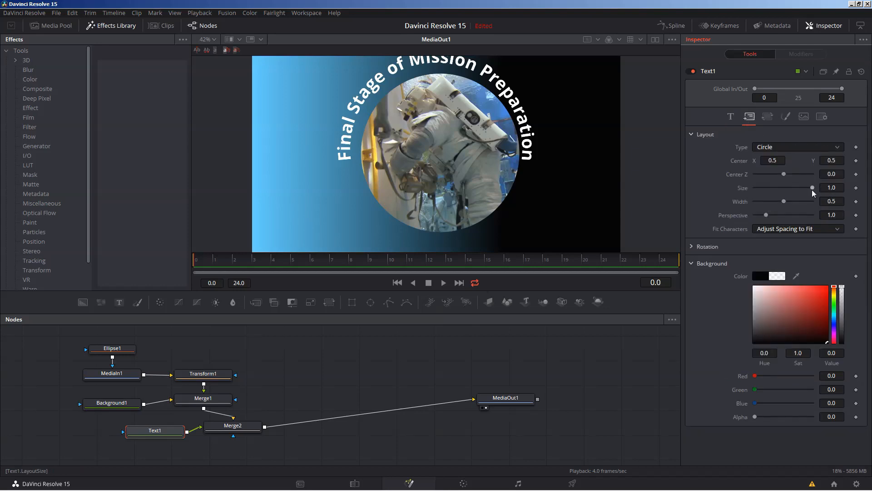
left_click_drag(812, 188, 809, 184)
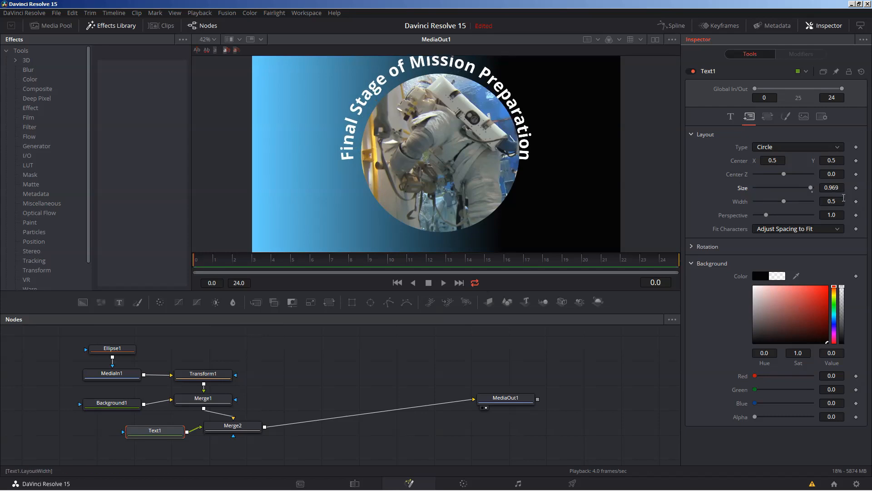
mouse_move(772, 160)
left_mouse_down()
mouse_move(784, 160)
mouse_move(772, 160)
left_mouse_up()
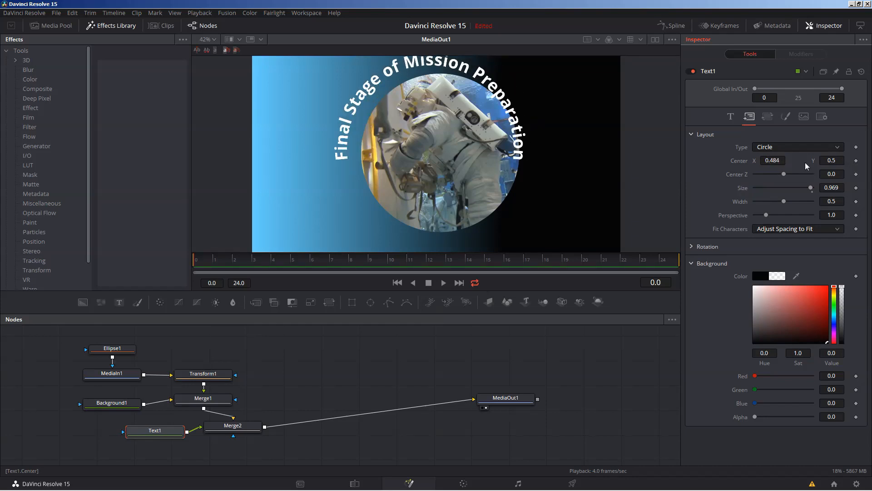
double_click(744, 161)
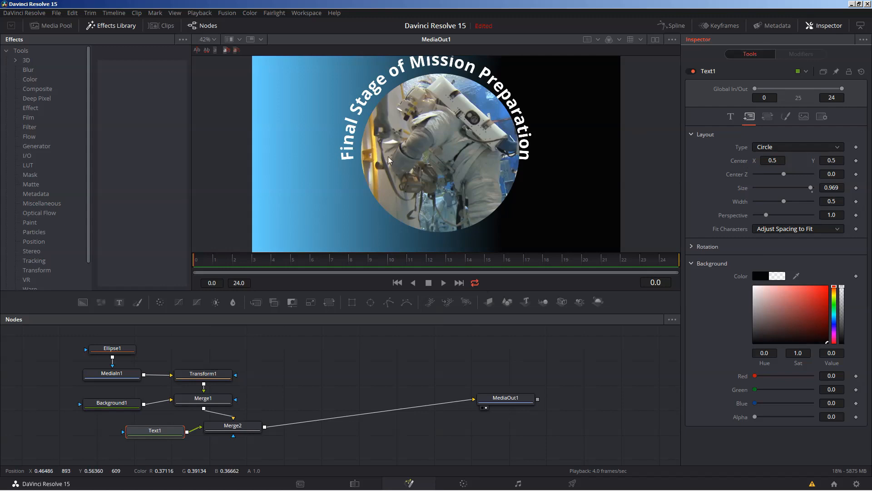
left_click(118, 350)
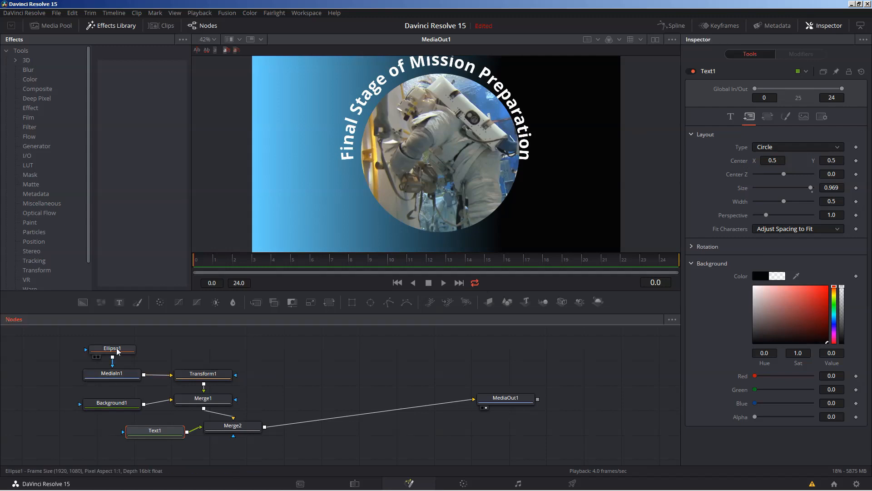
Step: Nudge Transform1's Center X to about 0.610 and lower Text1's layout Center Y to 0.478
left_click(203, 375)
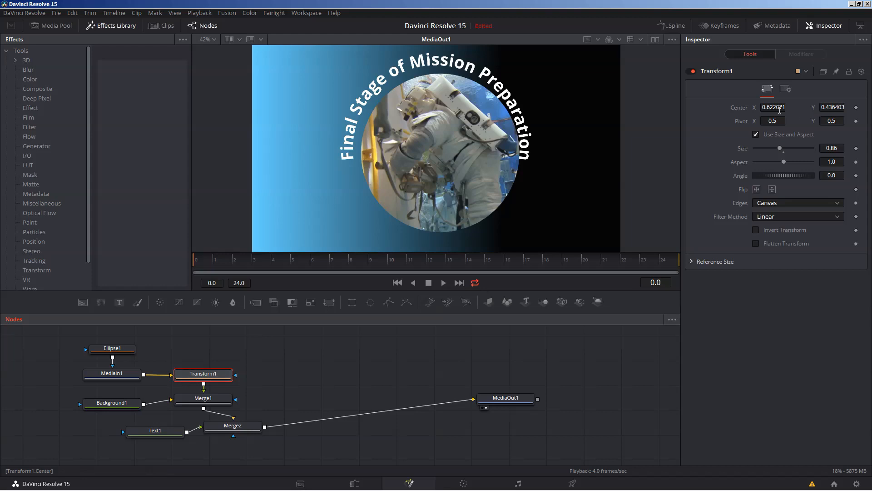
left_click_drag(780, 108, 773, 107)
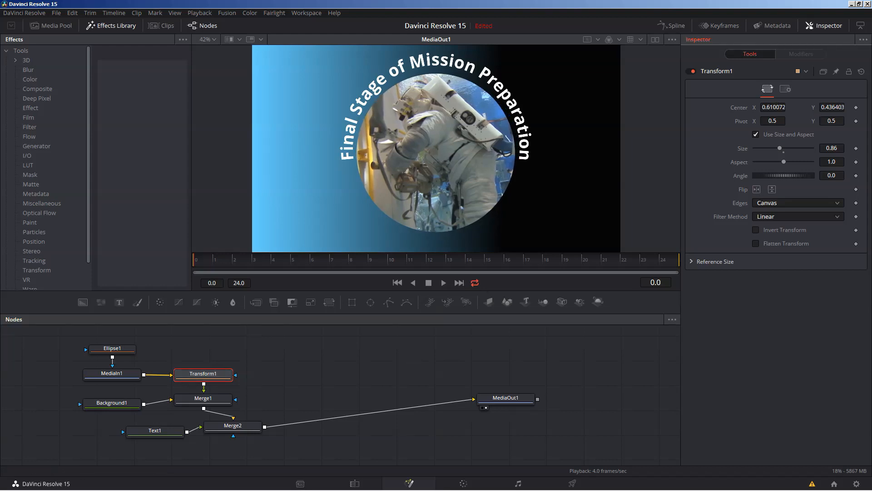
left_click(174, 430)
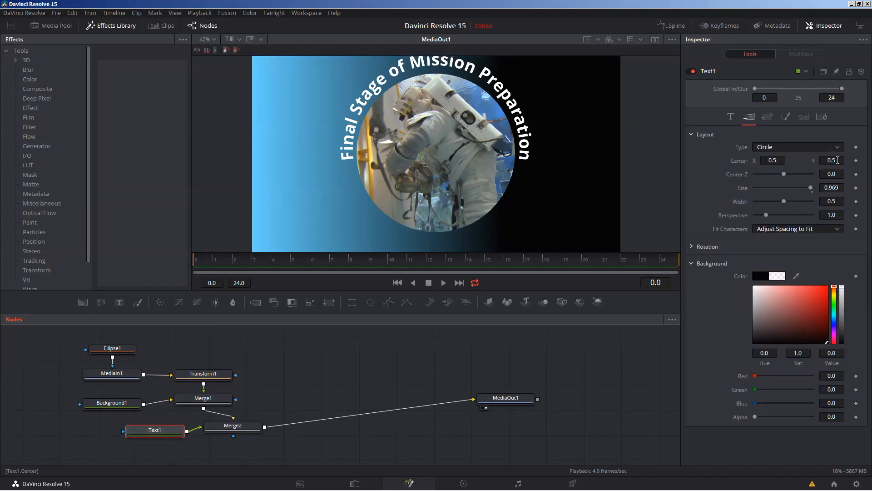
left_click_drag(838, 160, 830, 160)
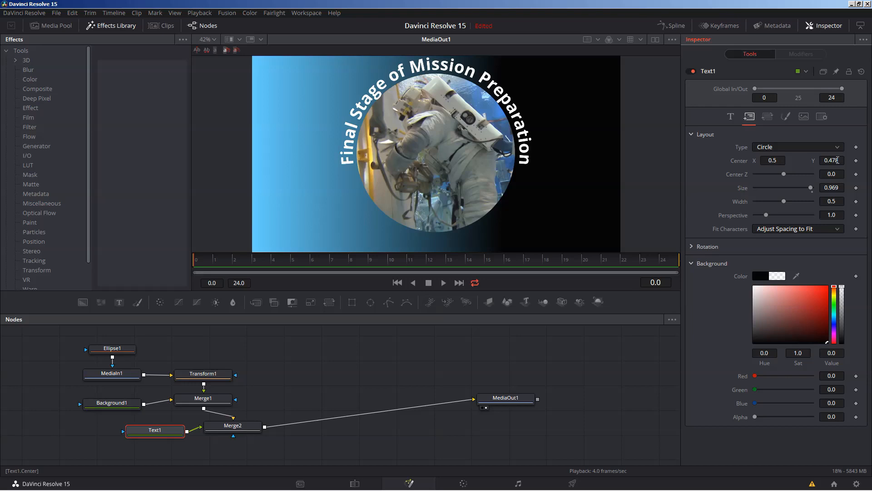
Step: Try word spacing, then switch Text1's spacing to Characters at 1.165
left_click(768, 119)
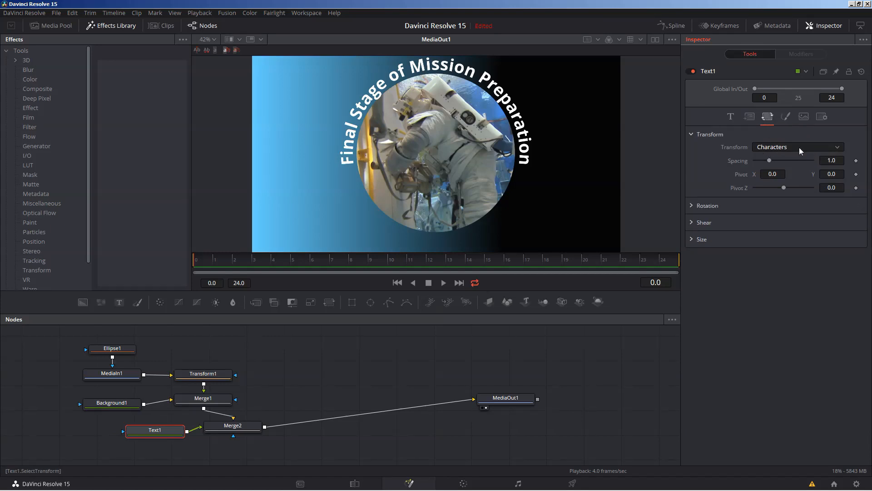
left_click(767, 149)
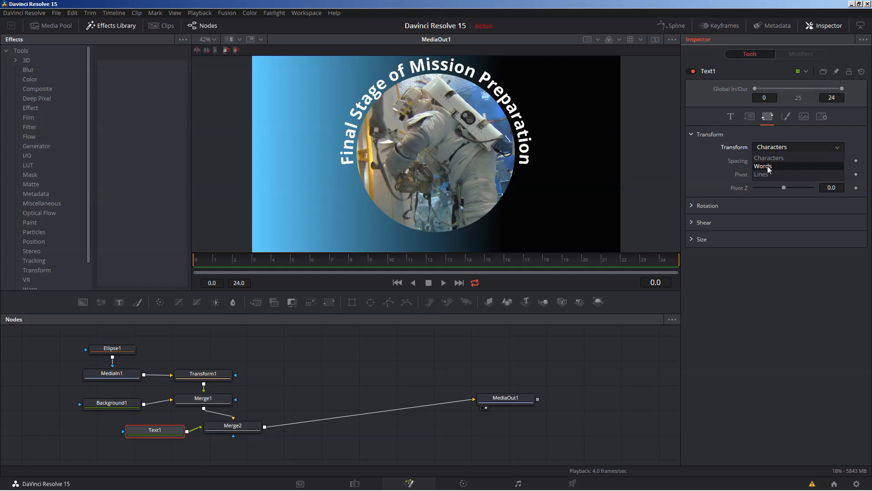
left_click(768, 166)
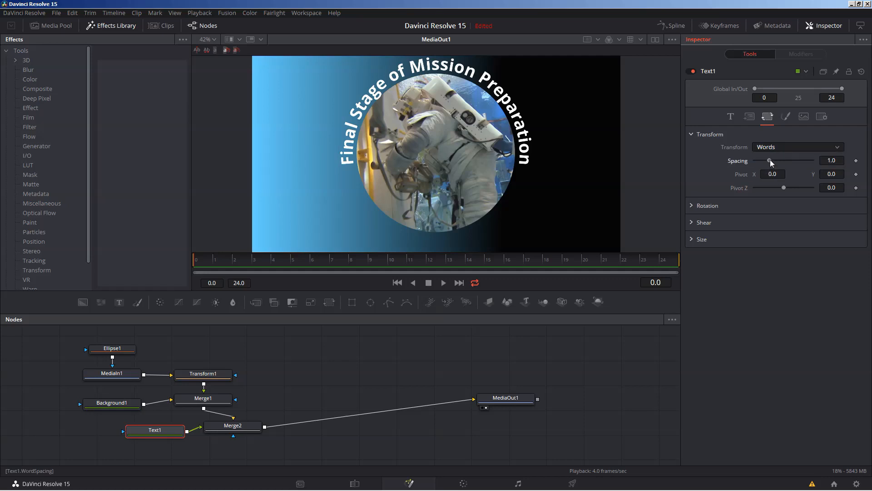
left_click_drag(770, 160, 788, 161)
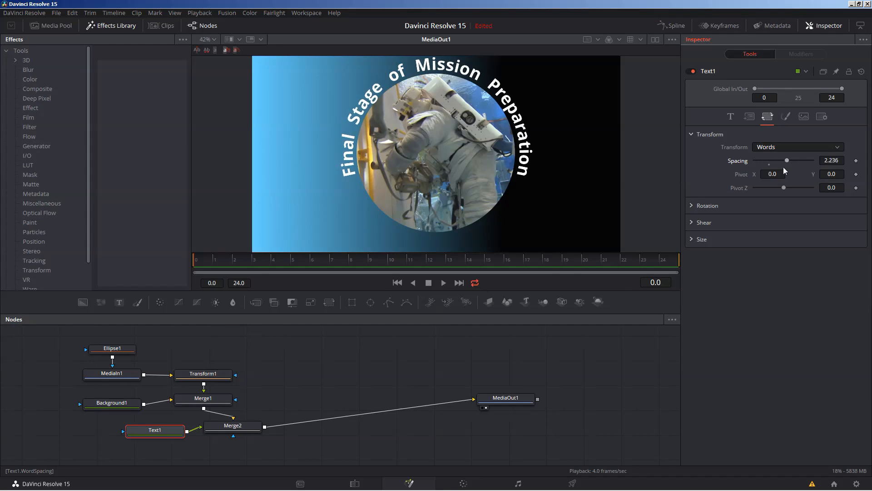
left_click(769, 149)
left_click(769, 155)
left_click_drag(769, 160, 771, 162)
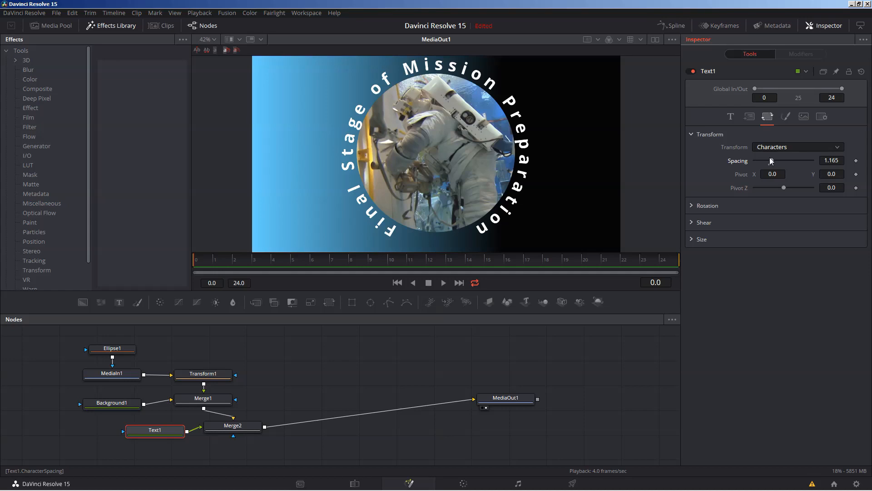
Step: Review Text1's layout, transform and font settings
left_click(749, 116)
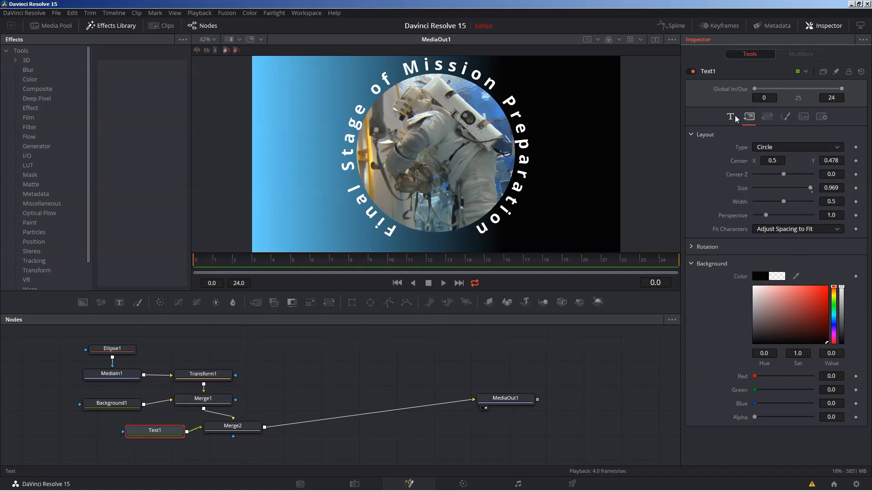
left_click(767, 118)
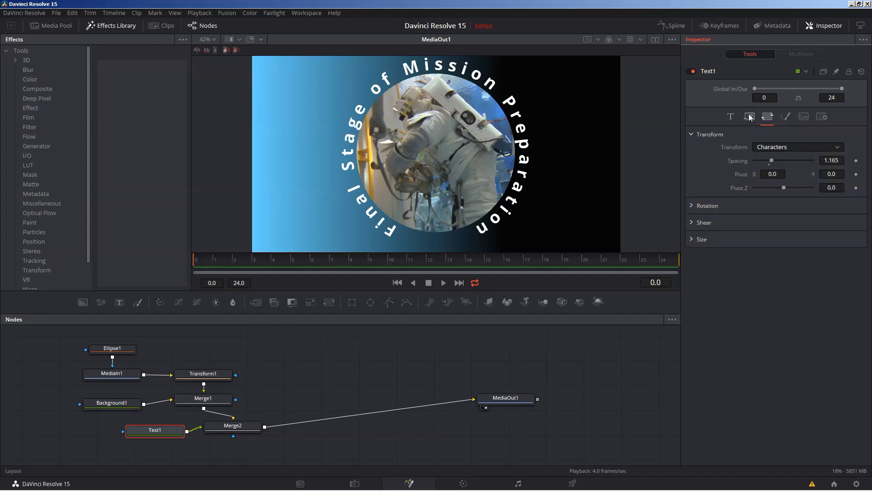
left_click(749, 116)
left_click(730, 116)
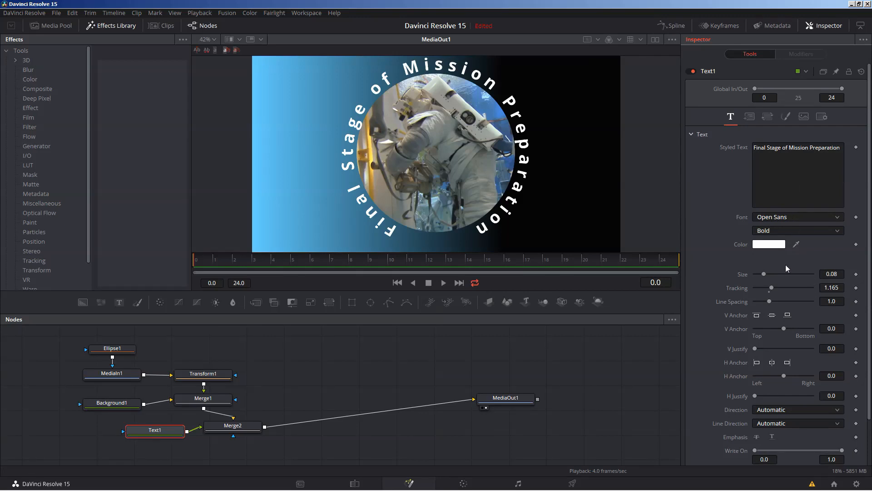
scroll(786, 265, "down", 2)
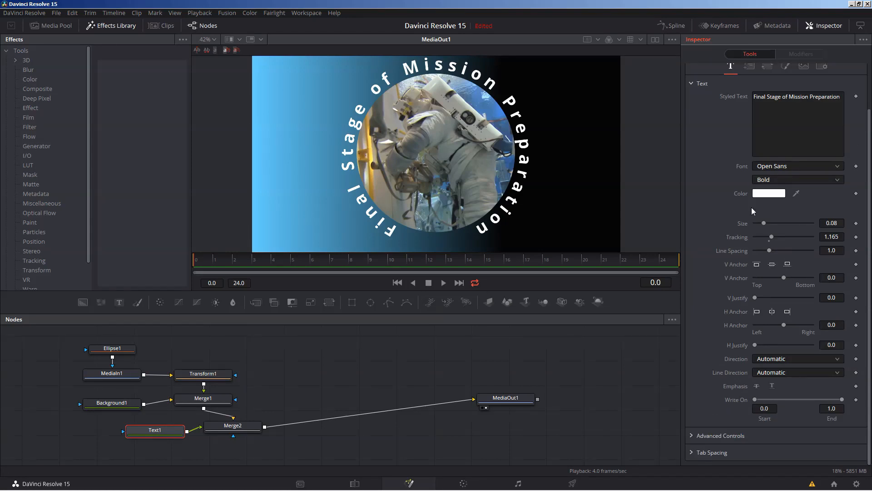
scroll(751, 312, "up", 2)
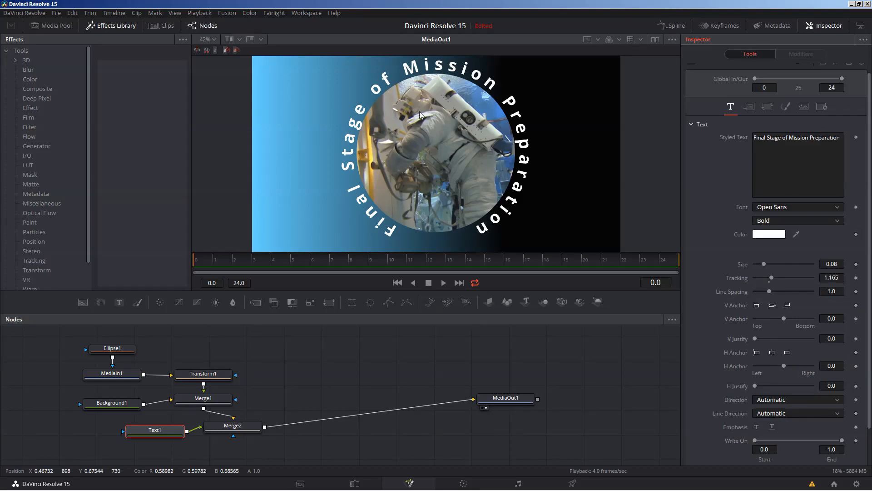
left_click(787, 107)
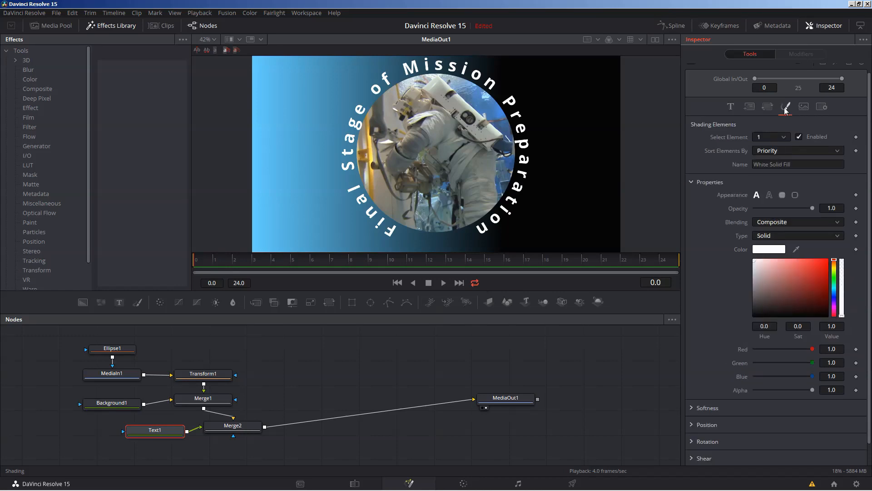
left_click(784, 138)
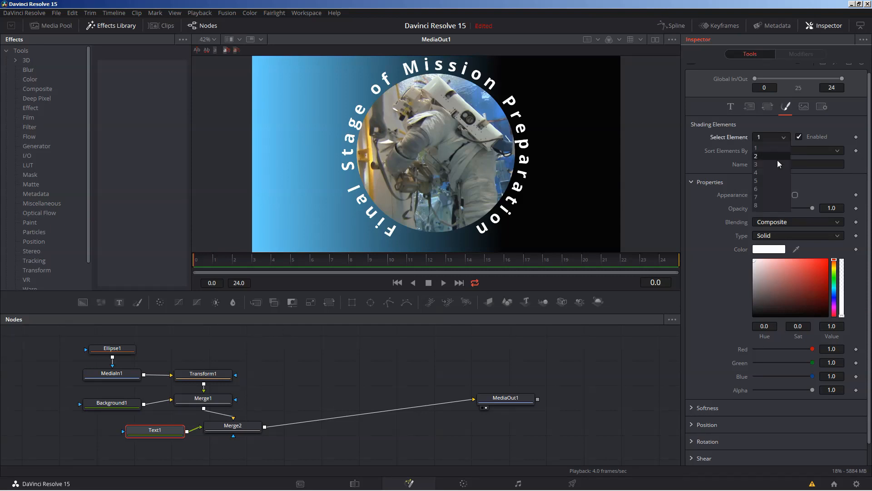
left_click(775, 147)
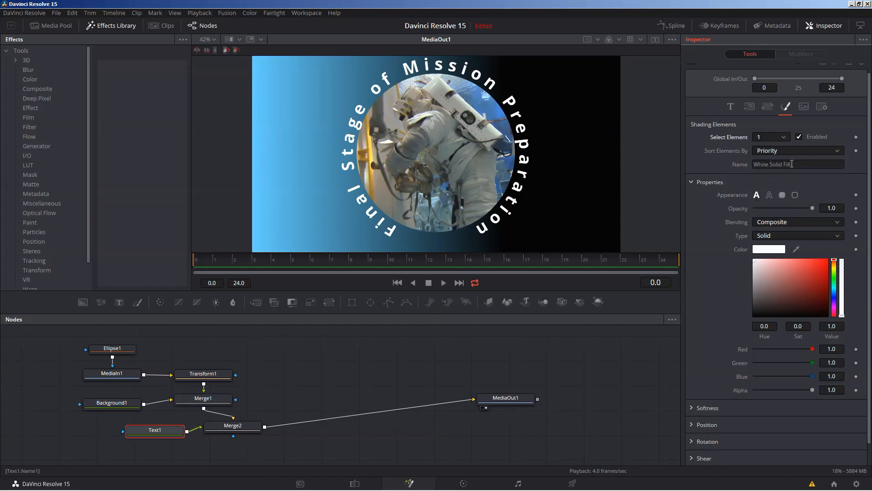
left_click(783, 137)
left_click(773, 157)
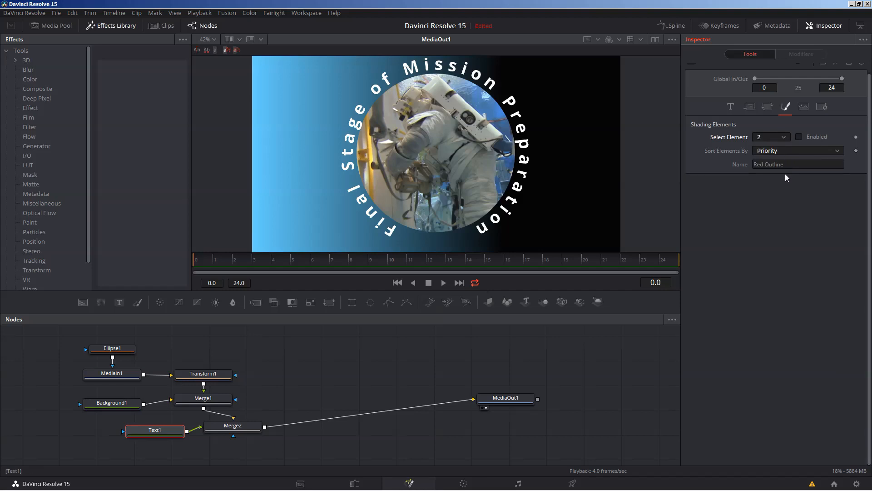
left_click(783, 139)
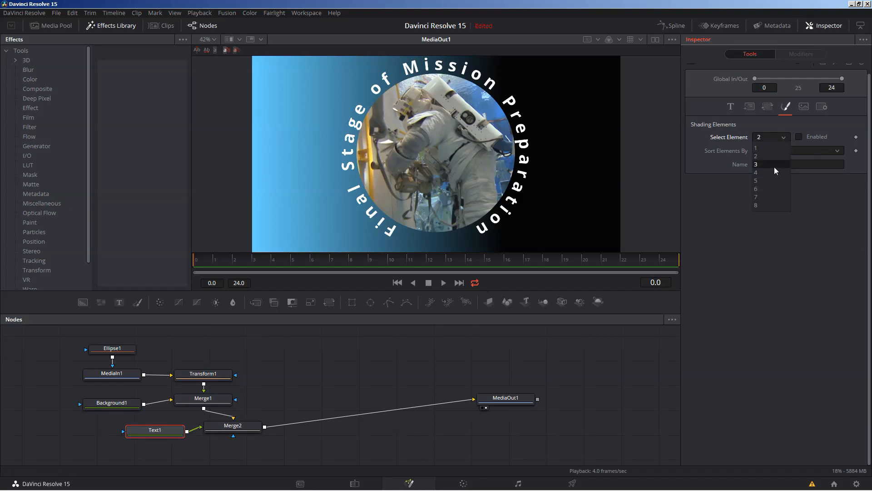
left_click(774, 165)
left_click(783, 137)
left_click(775, 173)
left_click(785, 136)
left_click(768, 150)
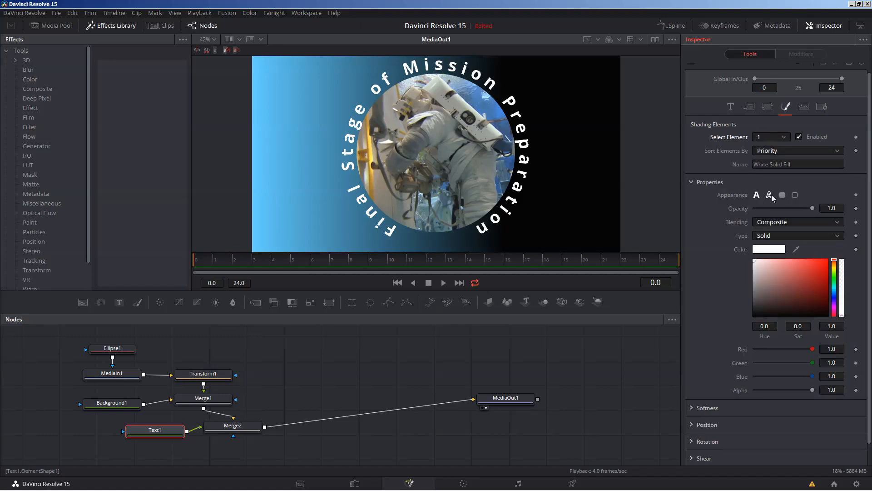
Step: Make Text1 a pale-cyan outline at thickness 0.02 instead of solid white
left_click(769, 249)
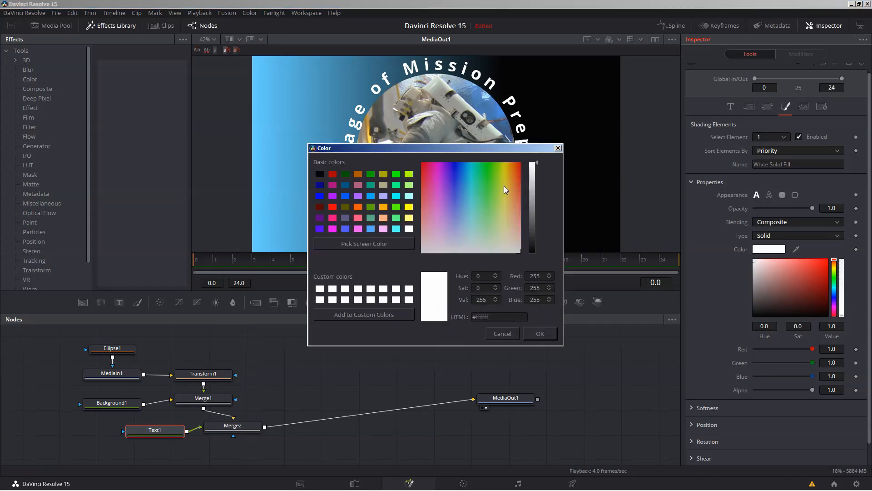
left_click(559, 148)
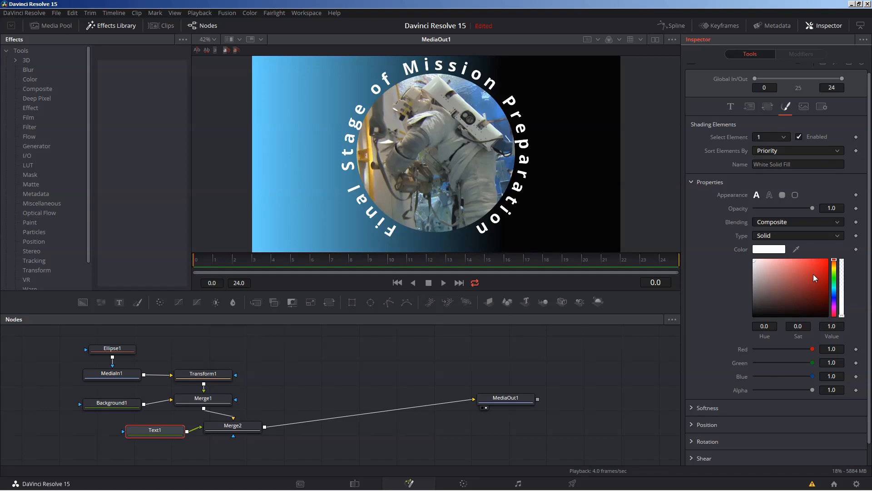
left_click_drag(813, 274, 758, 278)
mouse_move(835, 297)
left_mouse_down()
mouse_move(834, 281)
mouse_move(765, 262)
left_mouse_up()
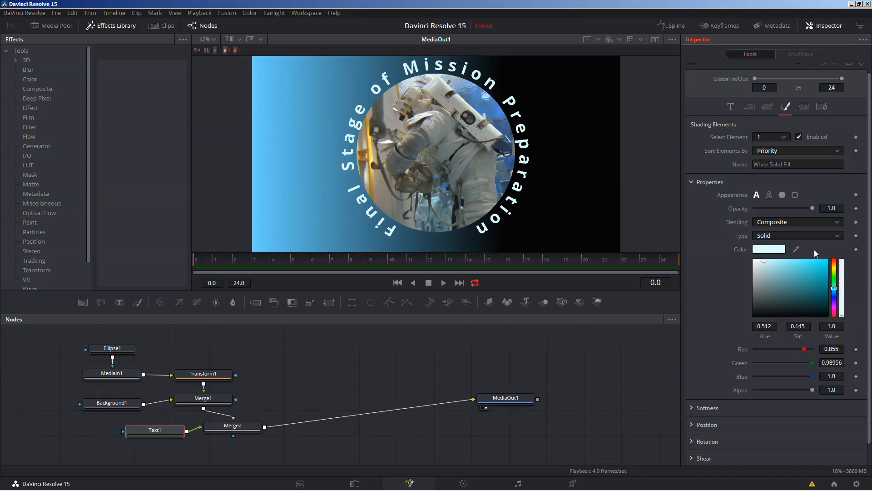
left_click(769, 195)
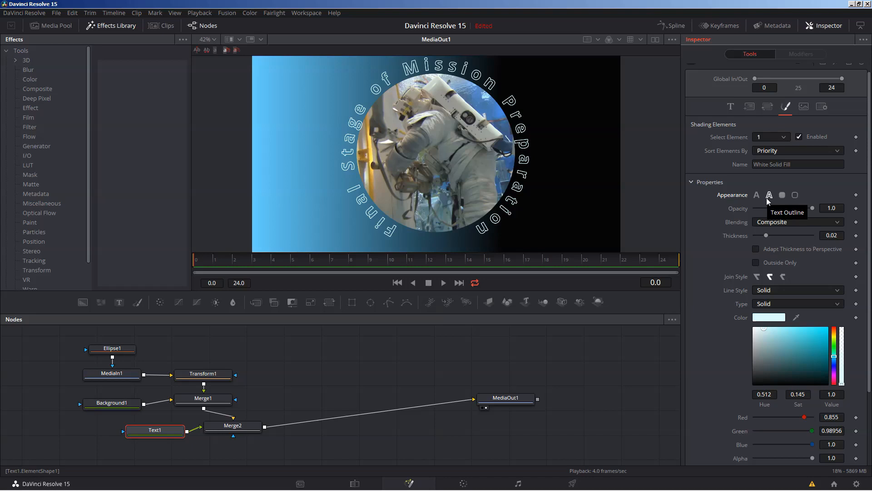
scroll(803, 220, "down", 3)
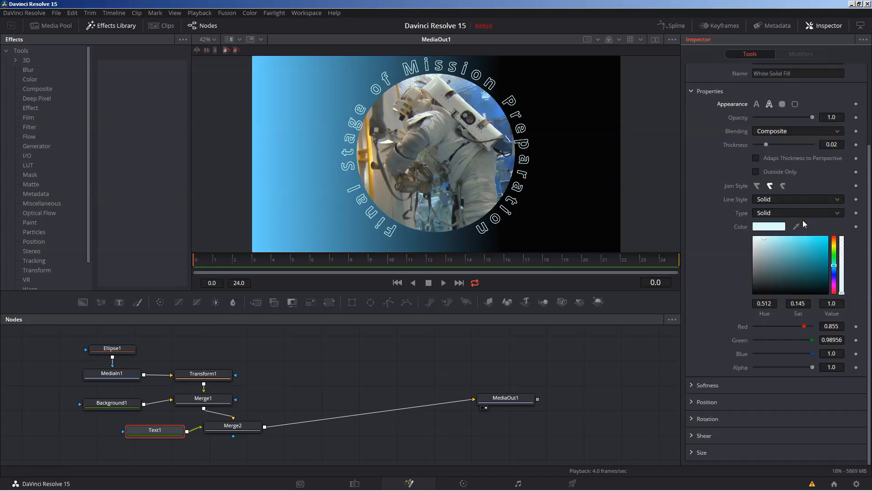
scroll(803, 228, "up", 3)
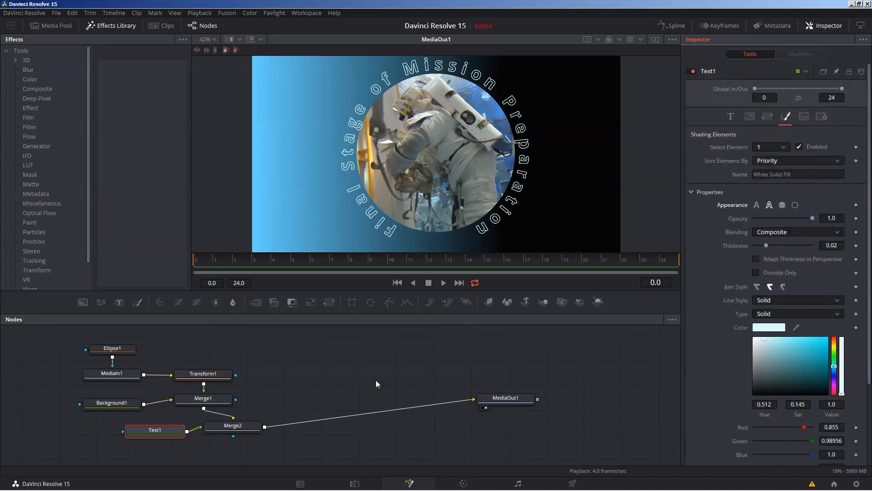
Step: Hide the Effects Library and Inspector and give the node graph more height
left_click(326, 367)
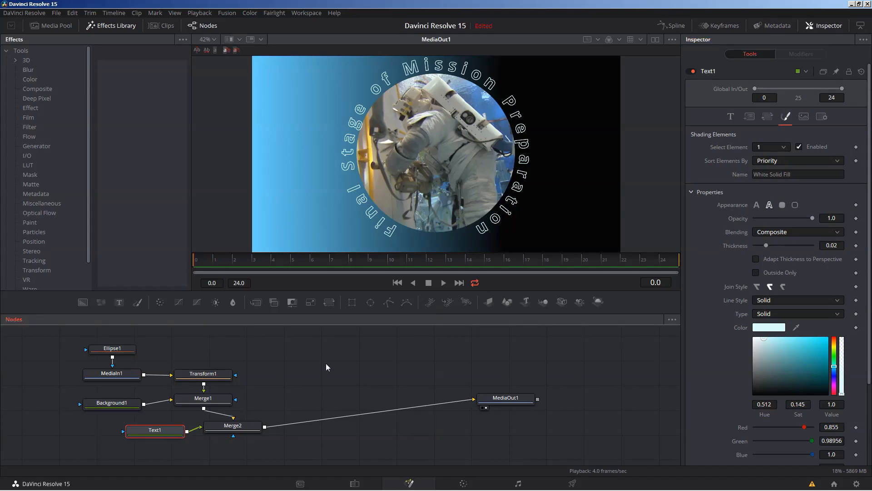
left_click(110, 25)
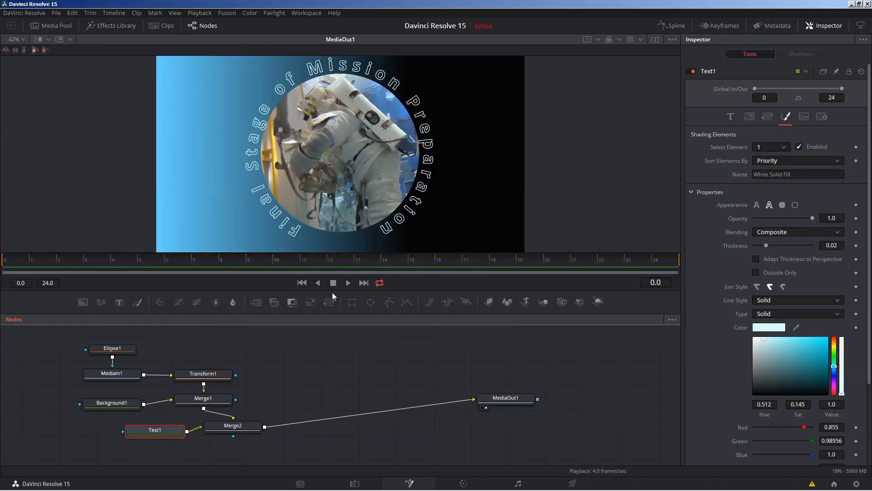
left_click_drag(333, 293, 431, 258)
left_click(825, 26)
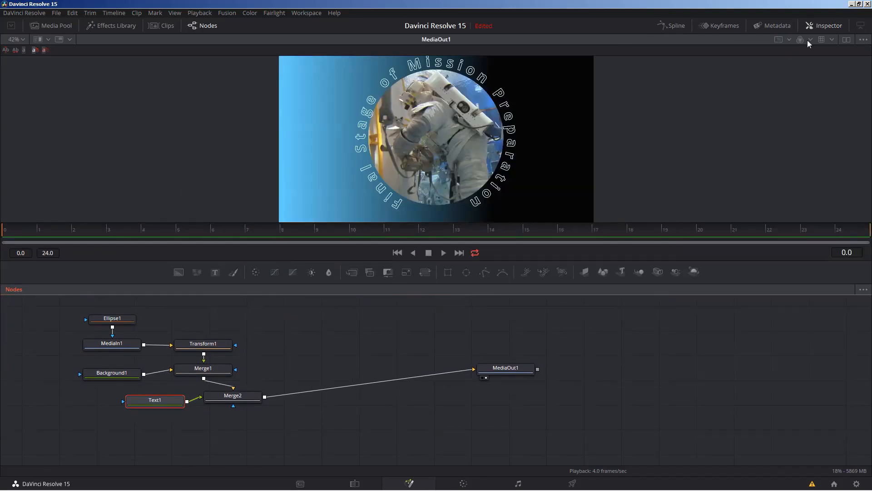
left_click_drag(285, 334, 356, 342)
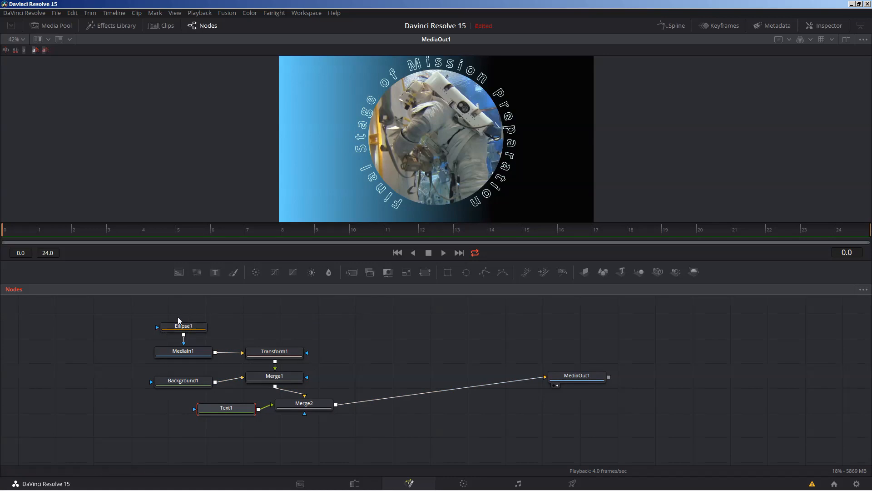
Step: Box-select every node except MediaOut1
left_click_drag(119, 309, 307, 428)
left_click(380, 345)
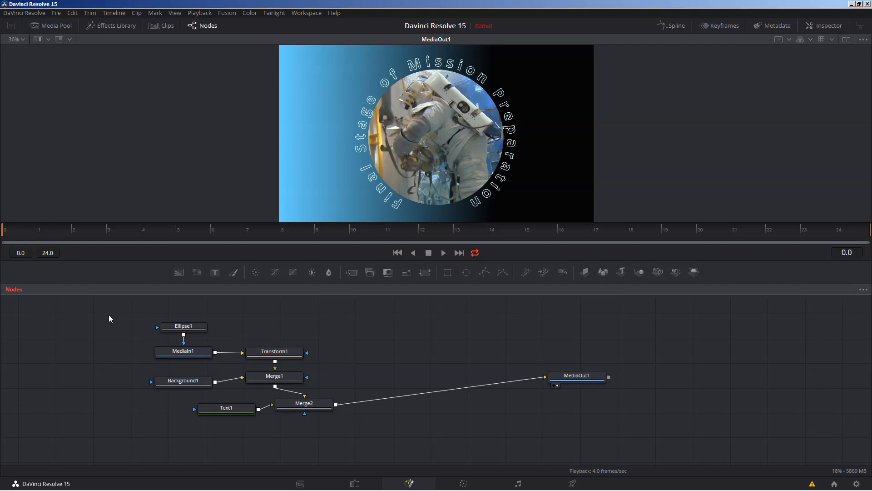
left_click_drag(108, 317, 367, 445)
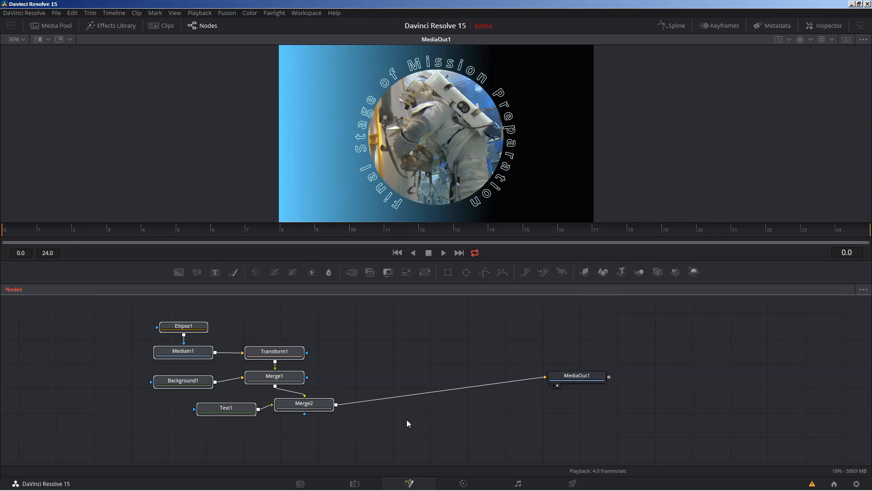
Step: Collapse the seven selected nodes into a single Group1 node
left_click(173, 357)
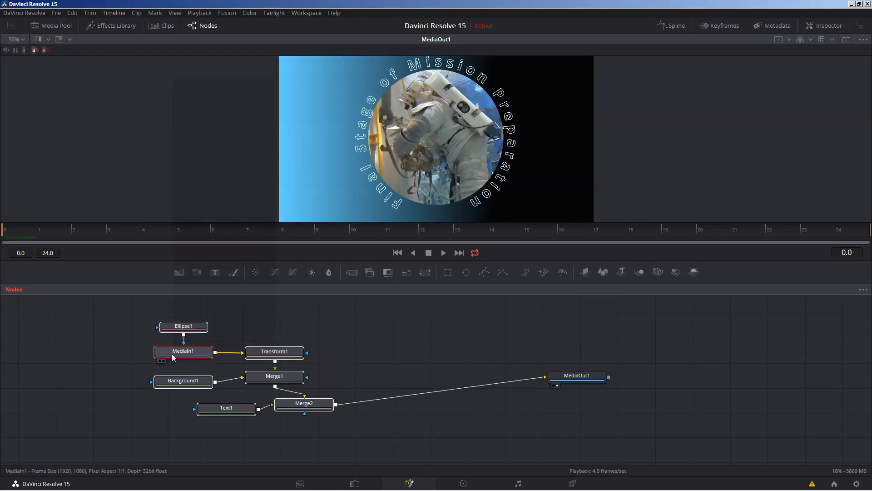
right_click(173, 357)
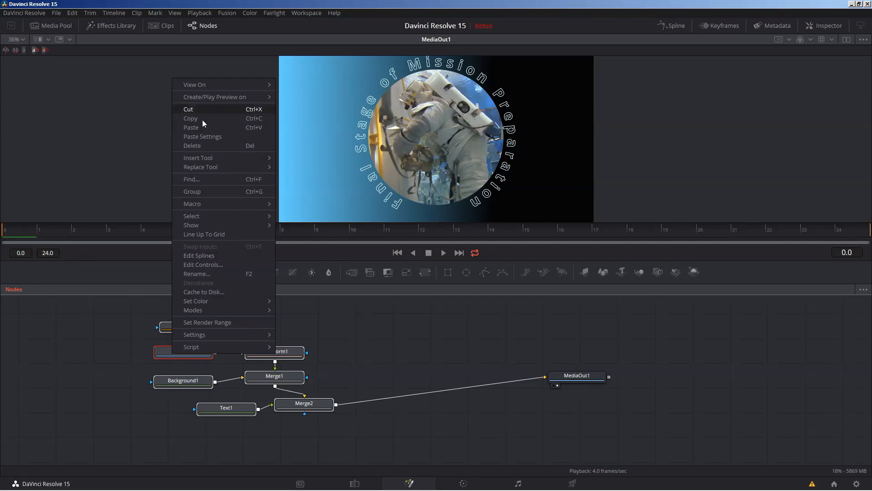
left_click(191, 191)
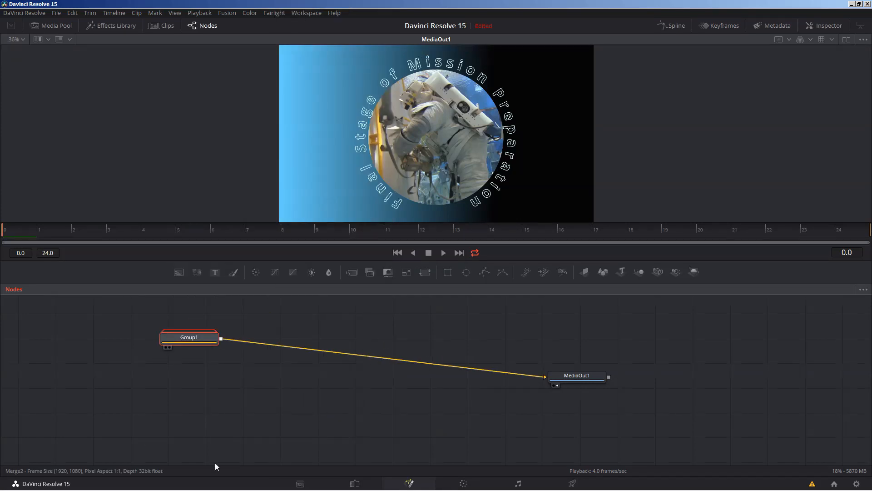
Step: Move Group1 down-left and start renaming it to 'Mission prep'
left_click_drag(189, 338, 153, 373)
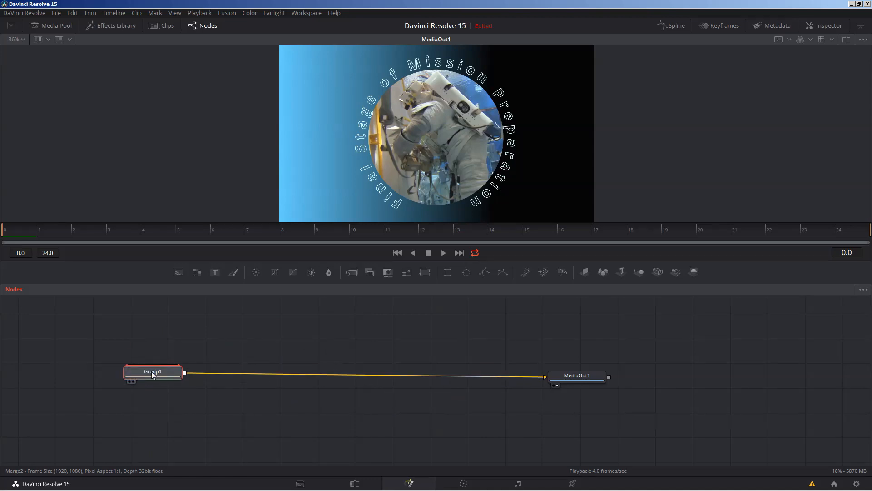
right_click(152, 372)
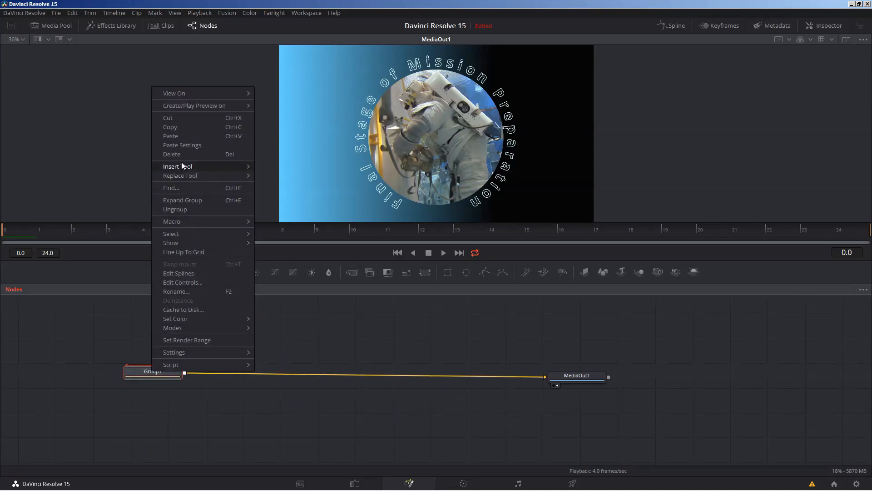
left_click(179, 291)
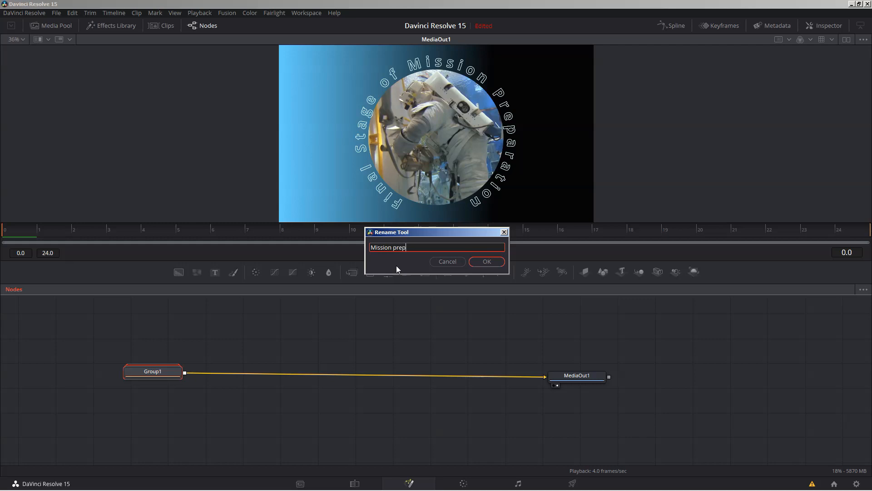
Step: Confirm the group name Missionprep and move its node higher in the node graph
left_click(487, 262)
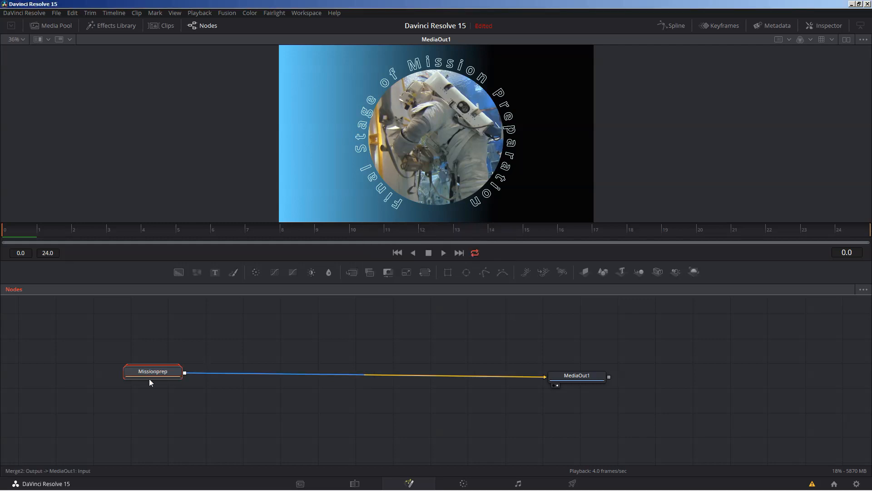
left_click_drag(149, 378, 141, 321)
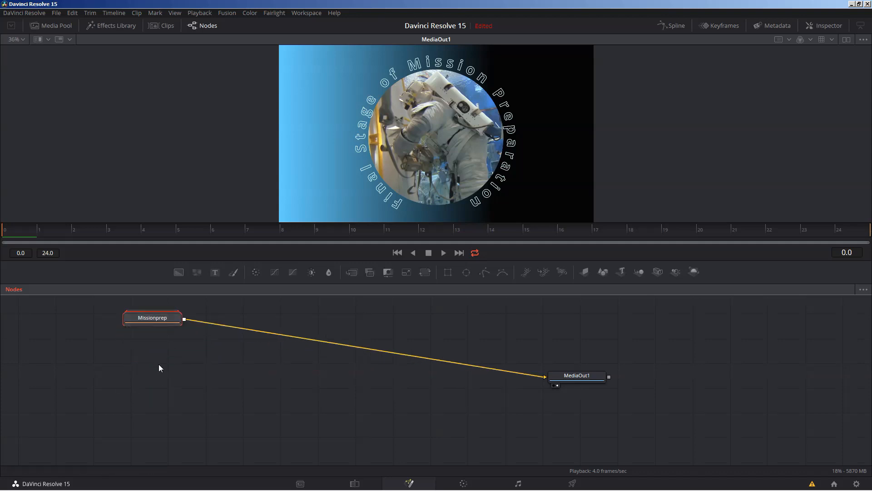
left_click(202, 368)
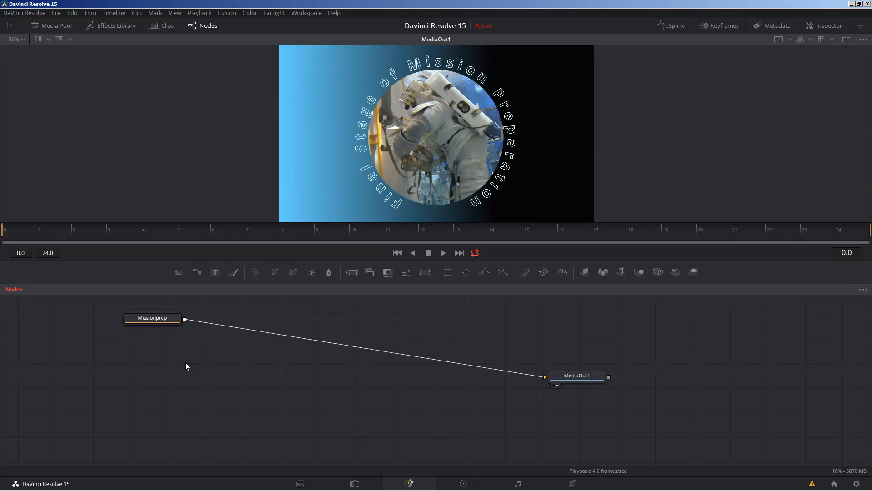
Step: Show the Media Pool's Master bin clips, then hide them again
left_click(55, 25)
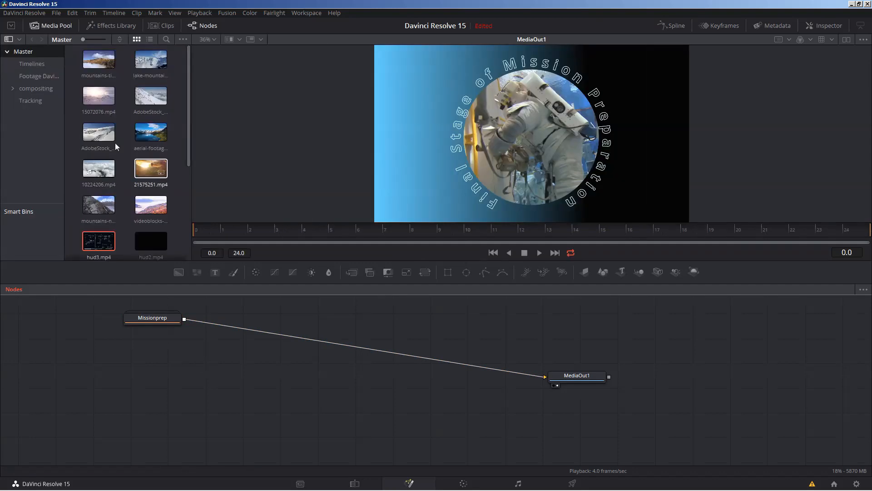
mouse_move(189, 109)
left_mouse_down()
mouse_move(189, 182)
mouse_move(184, 113)
left_mouse_up()
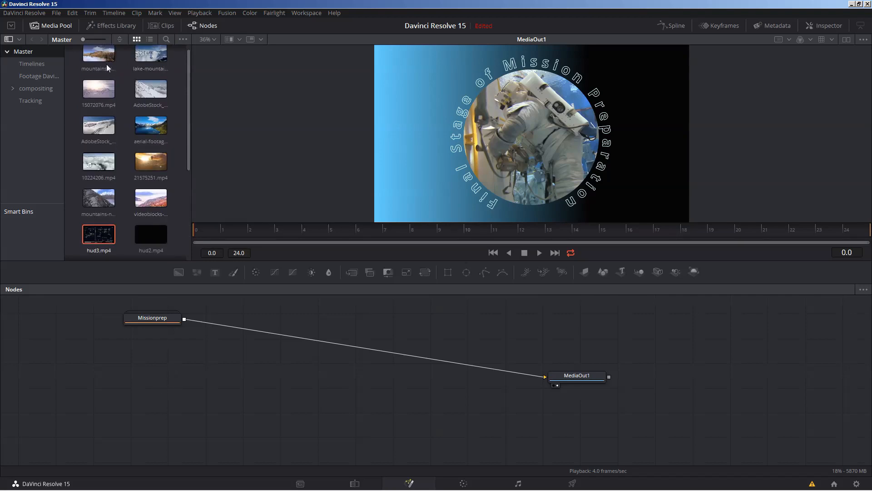
left_click(49, 26)
Step: Expand Missionprep to show its seven nodes, Ellipse1 to Merge2, and nudge the group box lower
right_click(156, 318)
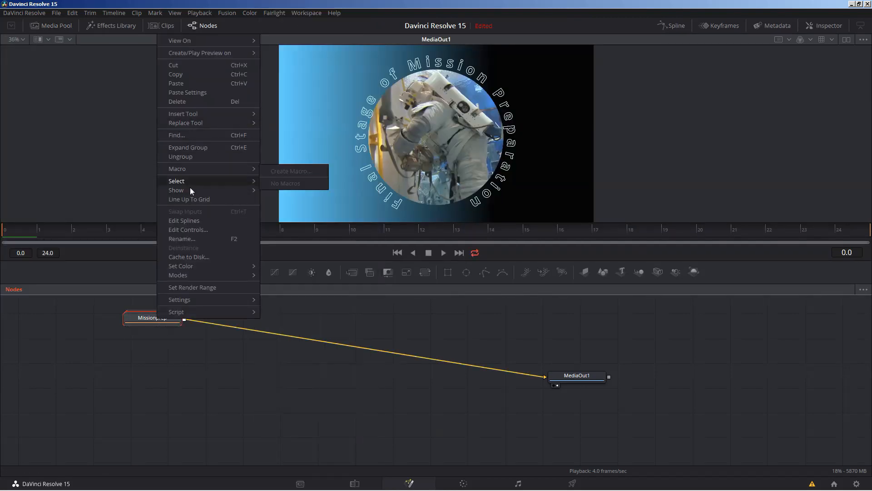
left_click(200, 149)
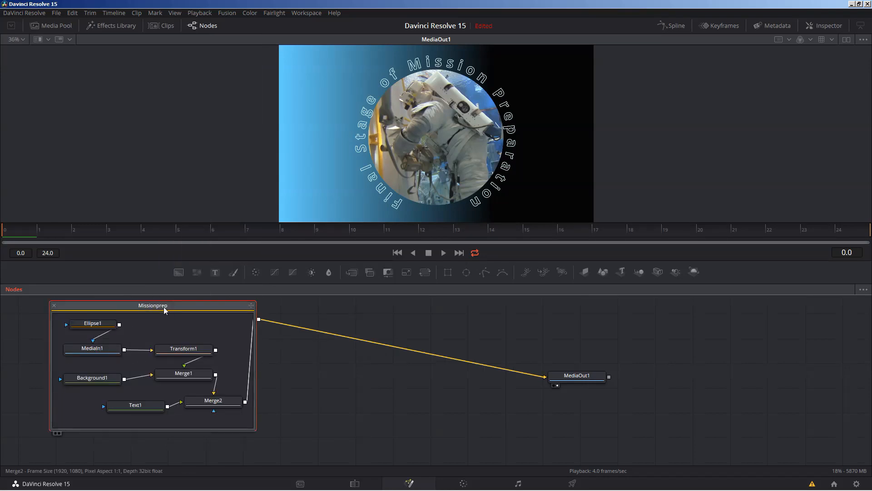
left_click_drag(166, 306, 190, 324)
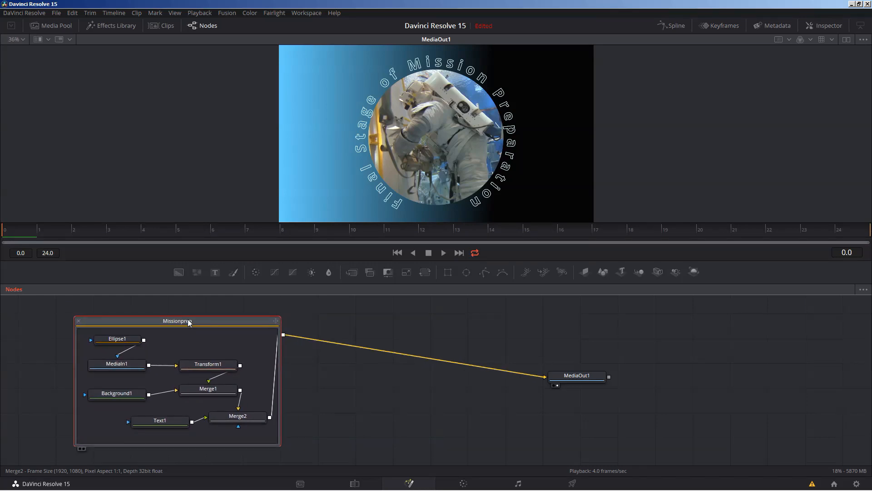
left_click(78, 322)
mouse_move(175, 337)
left_mouse_down()
mouse_move(172, 328)
mouse_move(183, 326)
mouse_move(171, 322)
left_mouse_up()
double_click(174, 330)
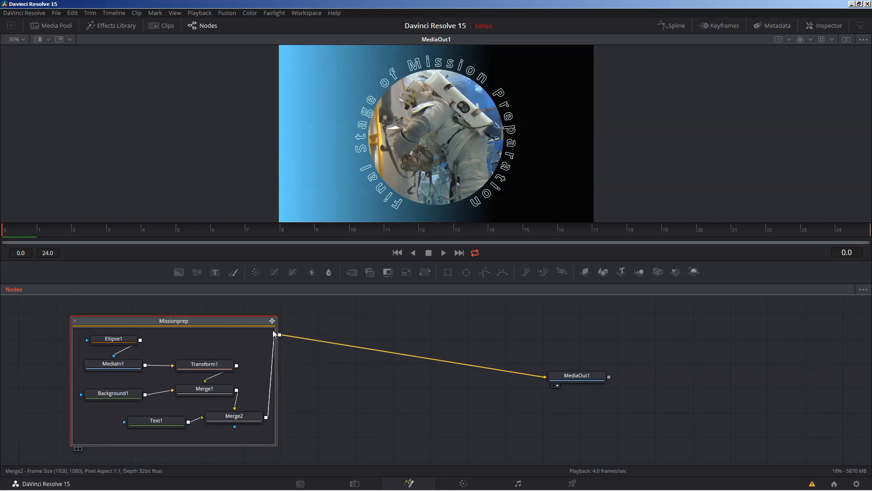
left_click_drag(257, 324, 235, 326)
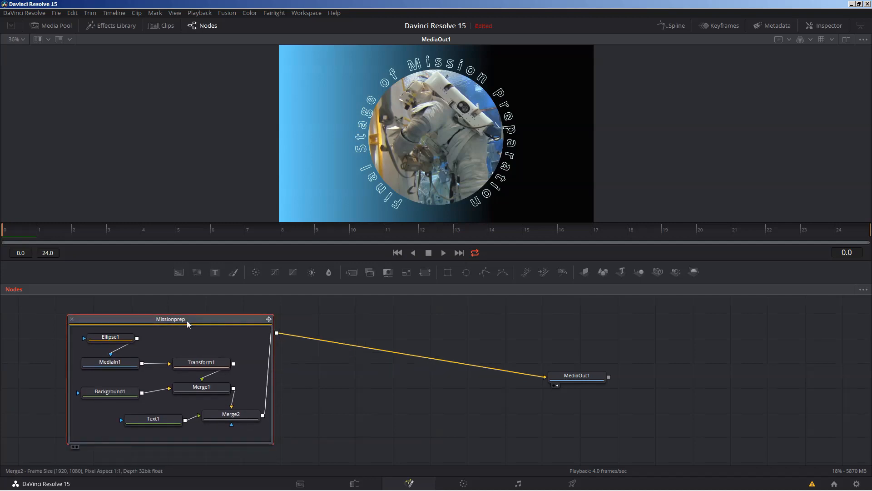
left_click_drag(178, 327, 176, 333)
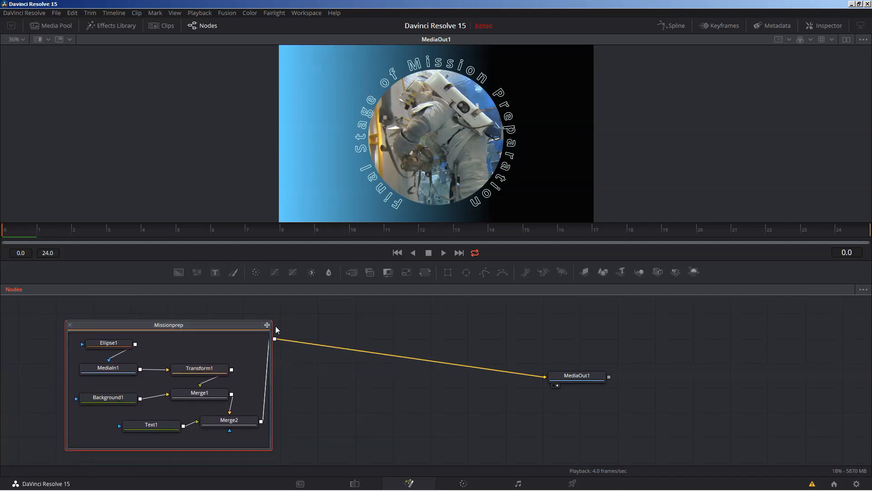
Step: Collapse and ungroup Missionprep, then shift the freed nodes to the right
left_click(69, 324)
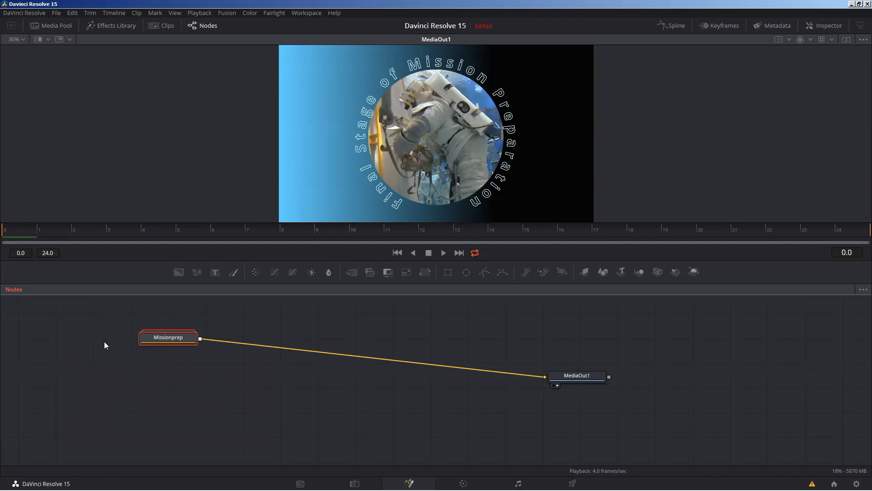
right_click(169, 340)
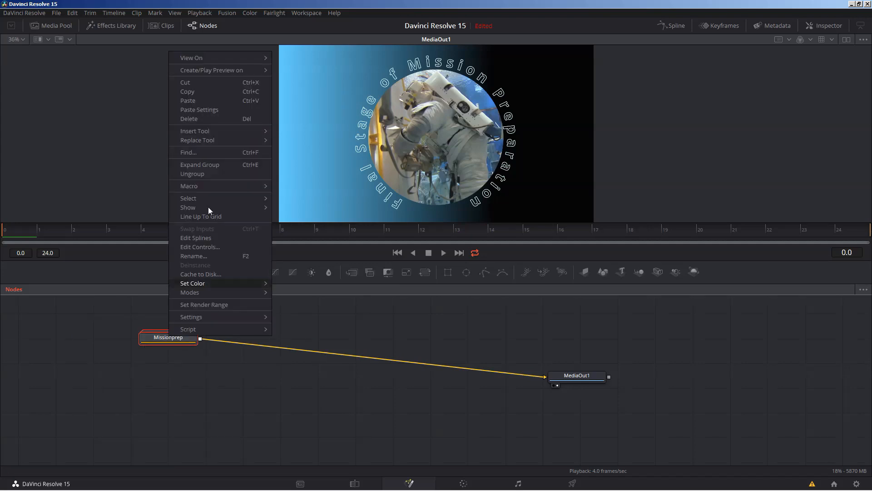
left_click(204, 174)
scroll(263, 298, "up", 3)
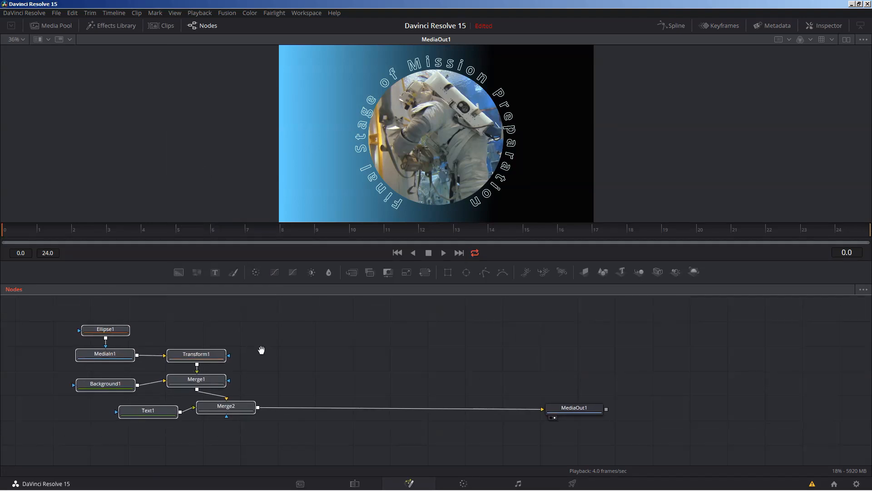
left_click_drag(103, 332, 38, 346)
Step: Lay out Ellipse1, MediaIn1, Transform1, Merge1, Background1 and Merge2 as a left-to-right flow
left_click(183, 337)
left_click_drag(189, 359, 328, 335)
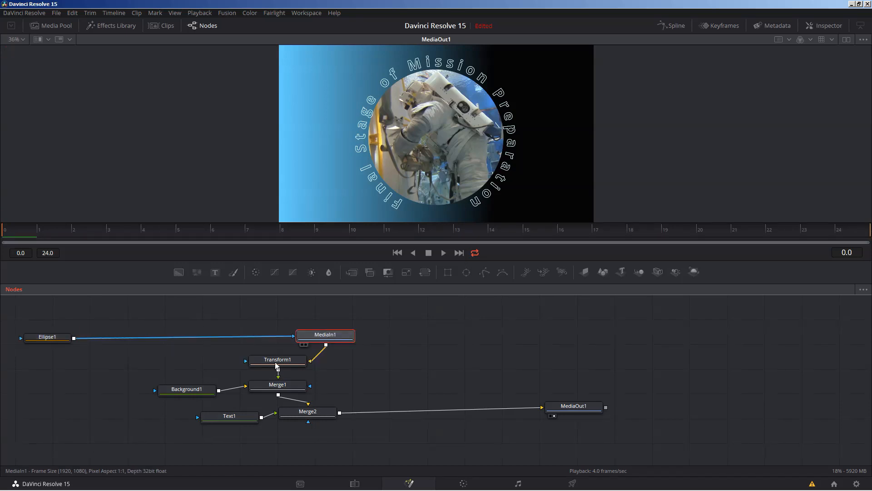
left_click_drag(276, 365, 350, 376)
left_click_drag(307, 417, 424, 402)
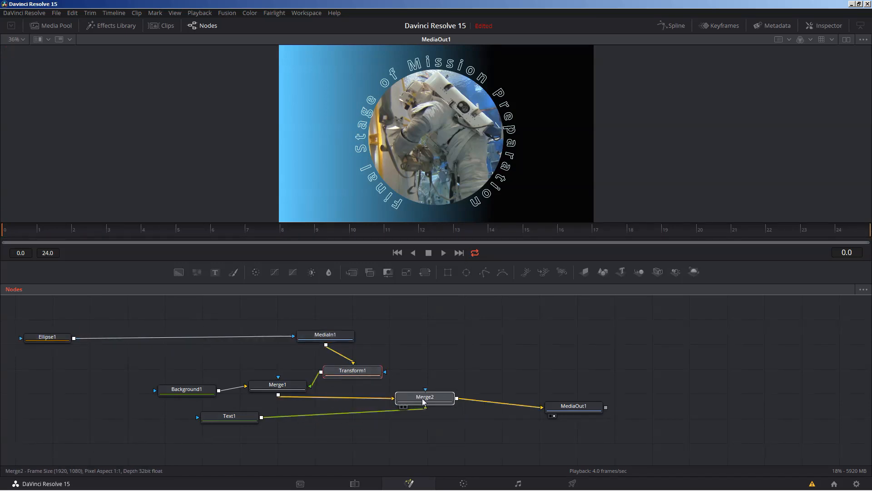
left_click_drag(325, 336, 164, 351)
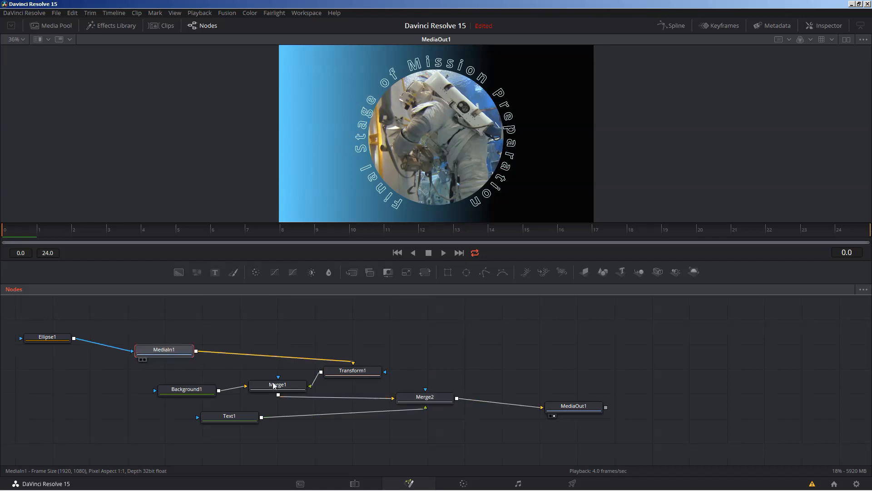
left_click_drag(274, 385, 285, 382)
left_click_drag(192, 390, 213, 381)
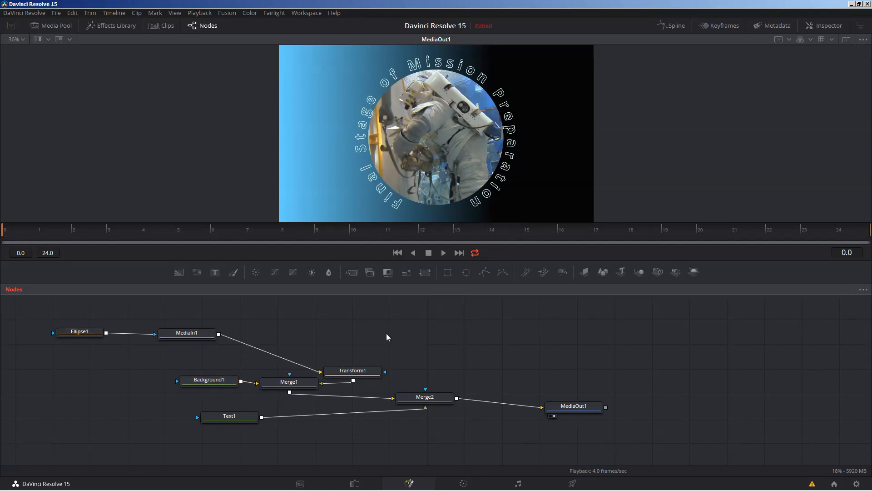
Step: Set Arrange Tools to Grid and line Ellipse1 and MediaIn1 up on the top row
right_click(387, 337)
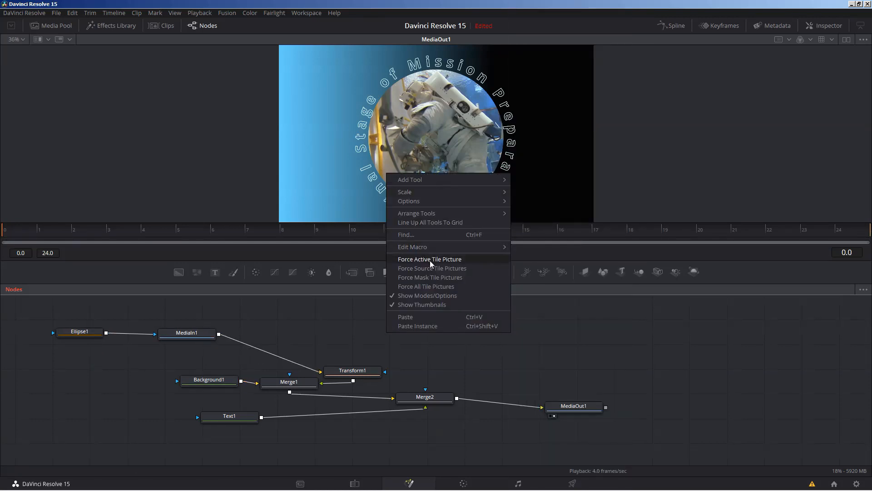
mouse_move(426, 216)
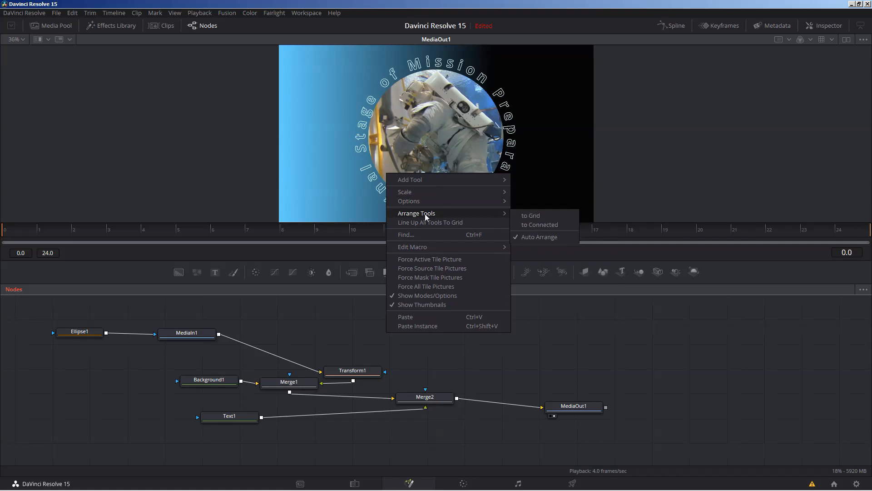
left_click(540, 217)
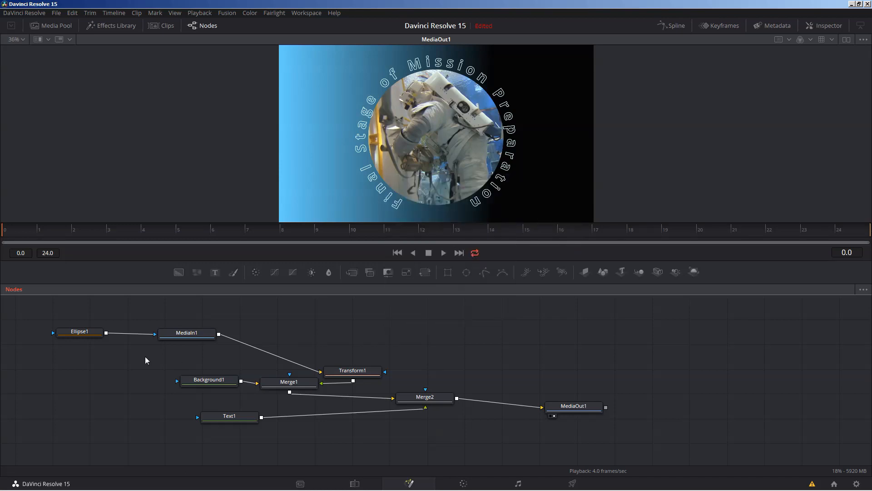
left_click_drag(170, 336, 248, 324)
left_click_drag(89, 335, 100, 321)
Step: Place Background1, Merge1 and Transform1 in a row beneath Ellipse1
left_click_drag(208, 380, 104, 368)
left_click_drag(297, 384, 253, 376)
left_click_drag(184, 378, 146, 377)
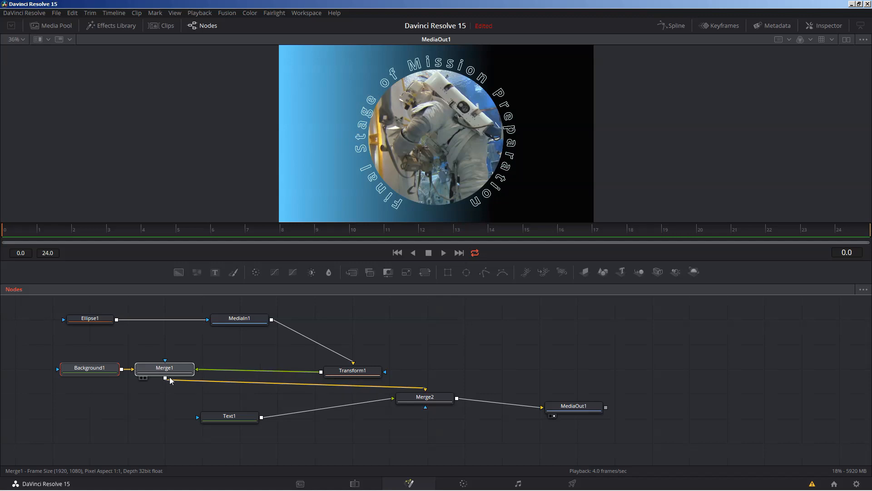
left_click_drag(352, 370, 239, 368)
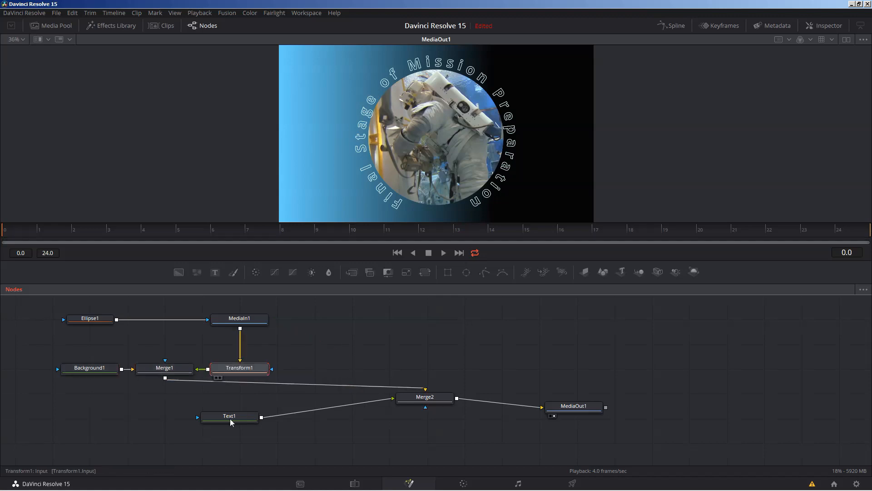
Step: Put Merge2 above Text1 with MediaOut1 beside it, and lower the top row slightly
left_click_drag(230, 418, 165, 444)
scroll(419, 394, "down", 1)
left_click_drag(419, 393, 164, 413)
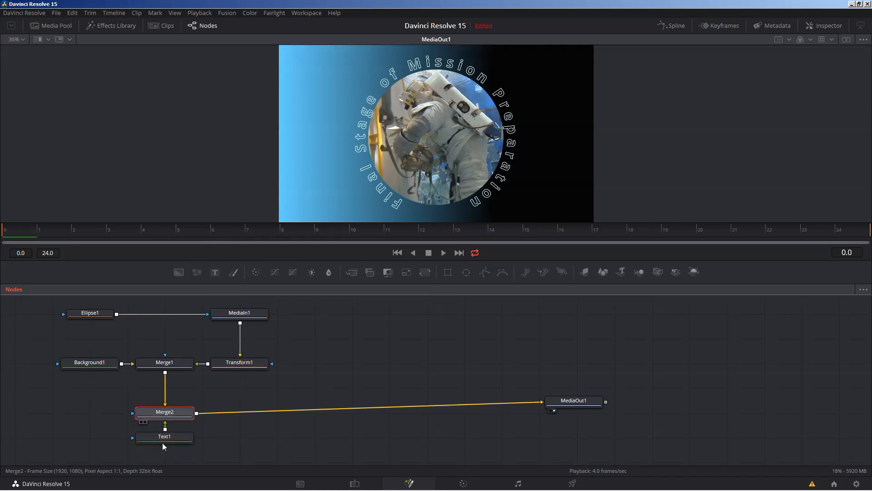
left_click_drag(568, 402, 356, 420)
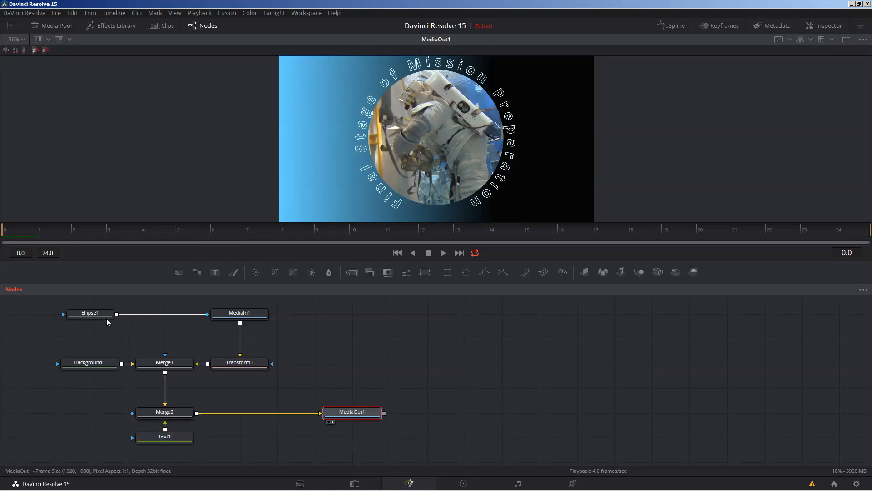
left_click_drag(93, 314, 89, 339)
left_click_drag(236, 315, 236, 339)
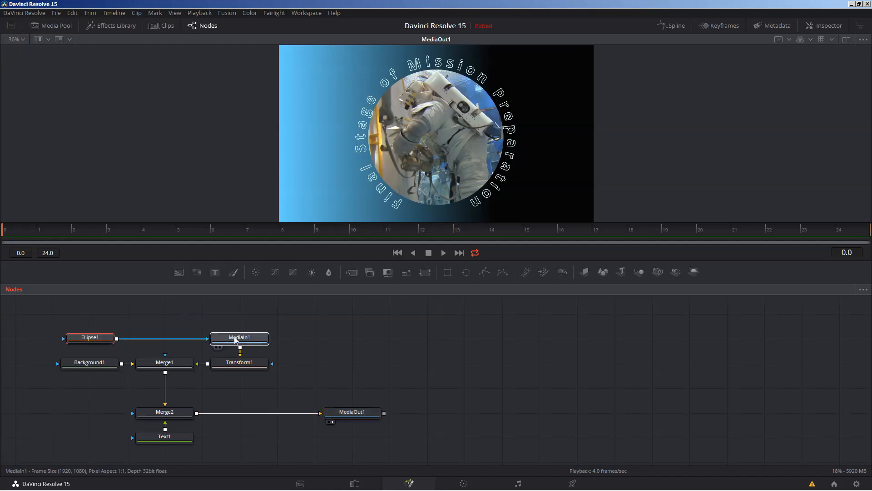
left_click(282, 385)
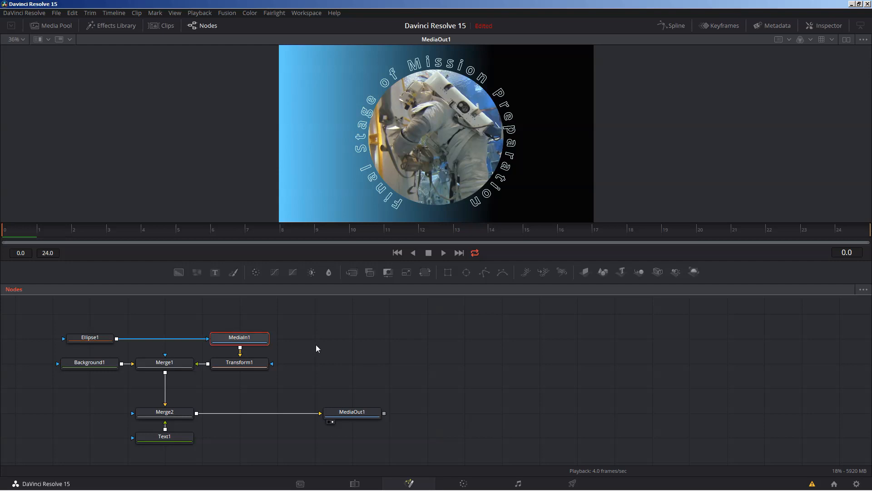
Step: Set Arrange Tools to Connected and shift Ellipse1, MediaIn1, Merge1 and Background1 into new rows
right_click(355, 336)
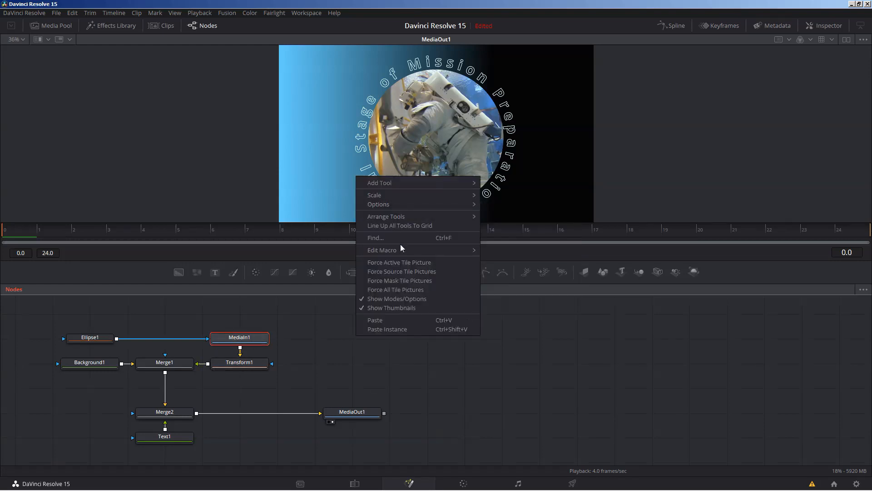
mouse_move(408, 216)
left_click(504, 228)
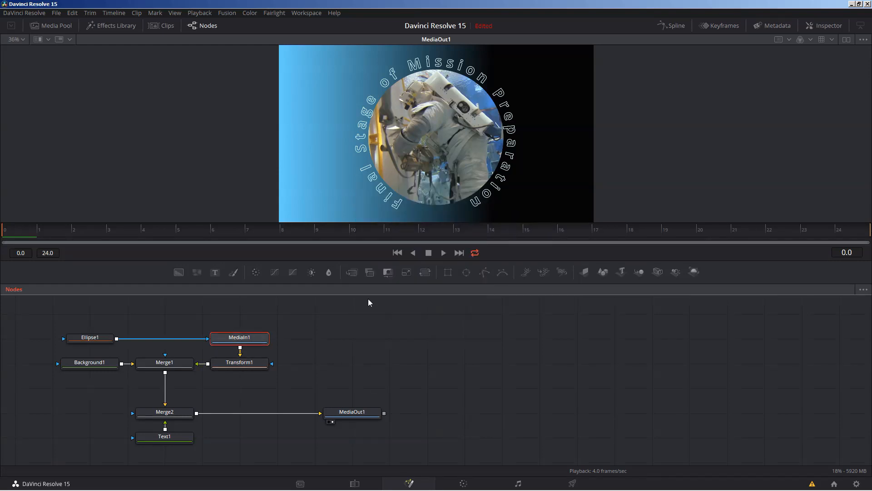
left_click_drag(93, 337, 93, 313)
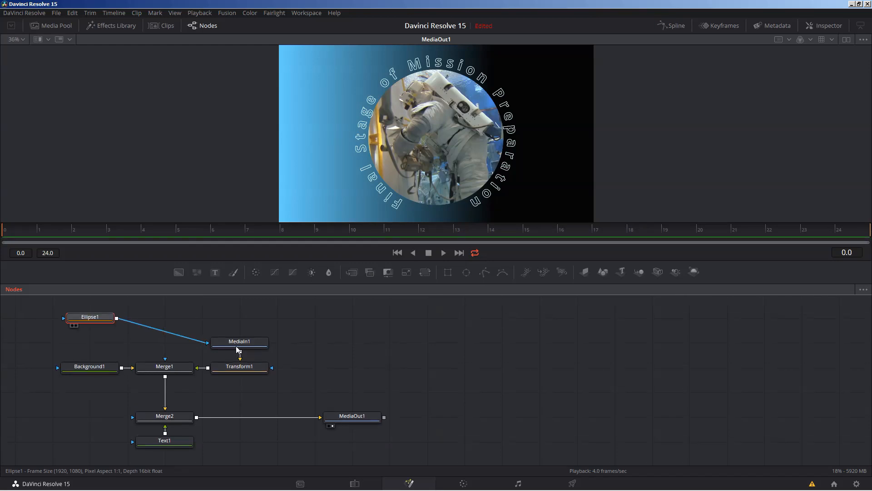
left_click_drag(236, 344, 363, 335)
left_click_drag(233, 374, 234, 400)
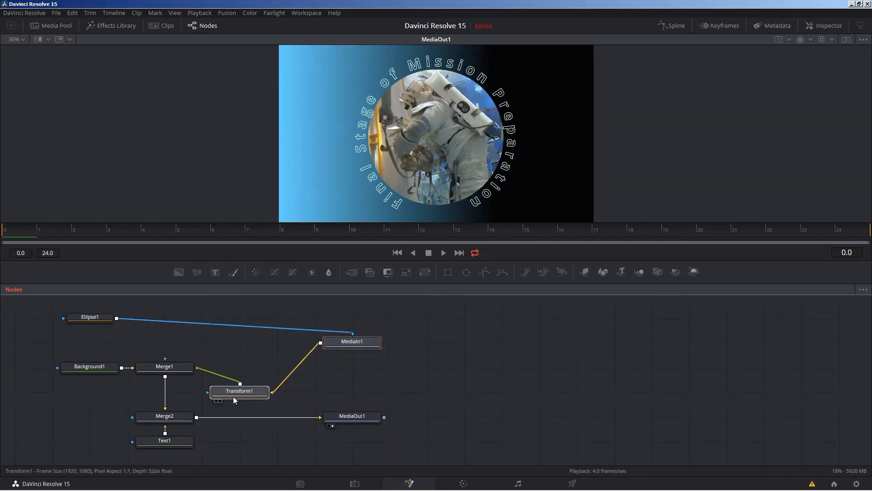
left_click_drag(181, 367, 181, 392)
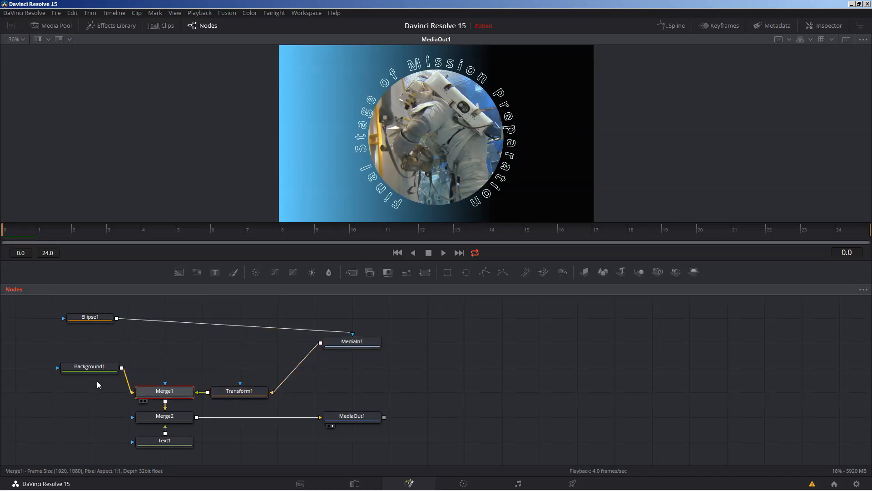
left_click_drag(97, 367, 97, 392)
Step: Toggle Arrange Tools to Grid and put MediaIn1 level with Ellipse1
right_click(249, 325)
mouse_move(265, 372)
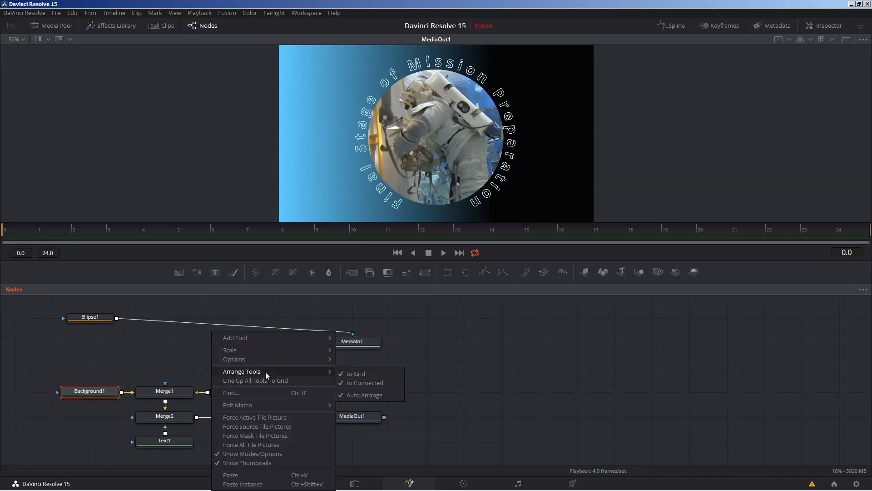
left_click(362, 373)
left_click_drag(364, 343, 240, 323)
Step: Tighten the rows: Background1, Merge1, Transform1 up, Merge2 with MediaOut1 beside it, Text1 below
left_click_drag(91, 393, 95, 357)
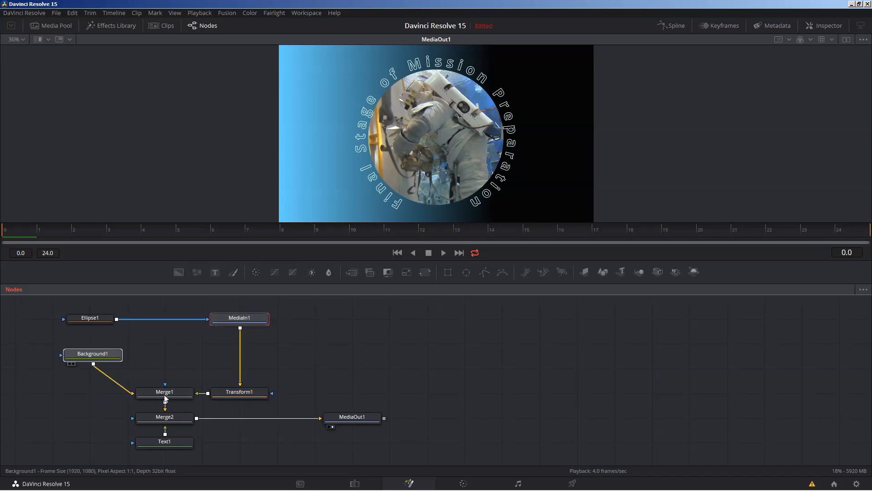
left_click_drag(165, 399, 168, 359)
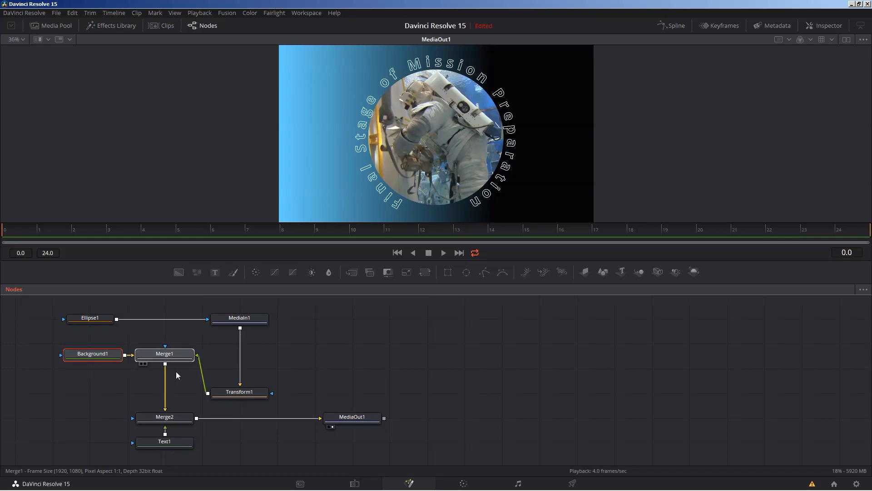
left_click_drag(228, 395, 228, 358)
left_click_drag(168, 420, 168, 393)
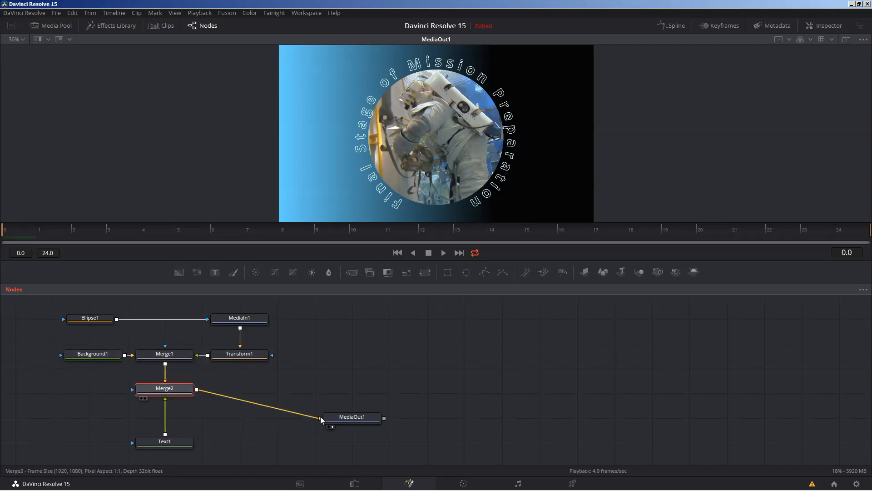
left_click_drag(345, 422, 239, 394)
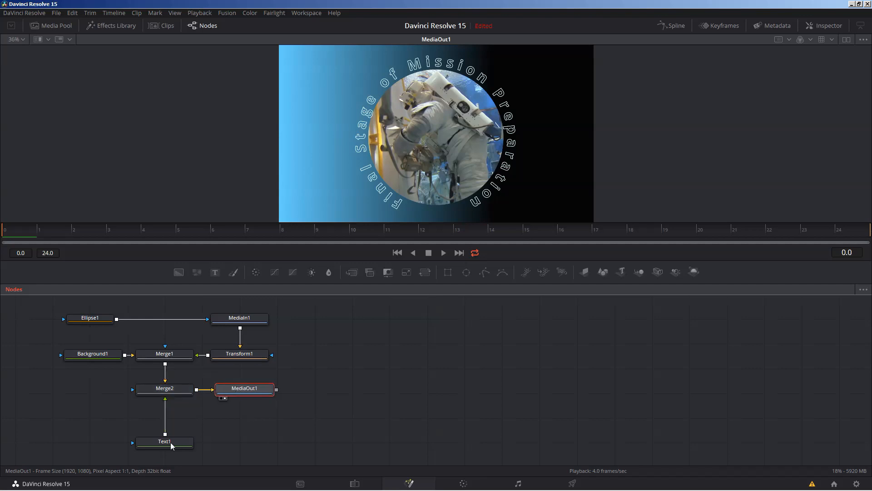
mouse_move(190, 439)
left_mouse_down()
mouse_move(189, 414)
mouse_move(156, 417)
mouse_move(209, 428)
mouse_move(190, 426)
left_mouse_up()
left_click(353, 378)
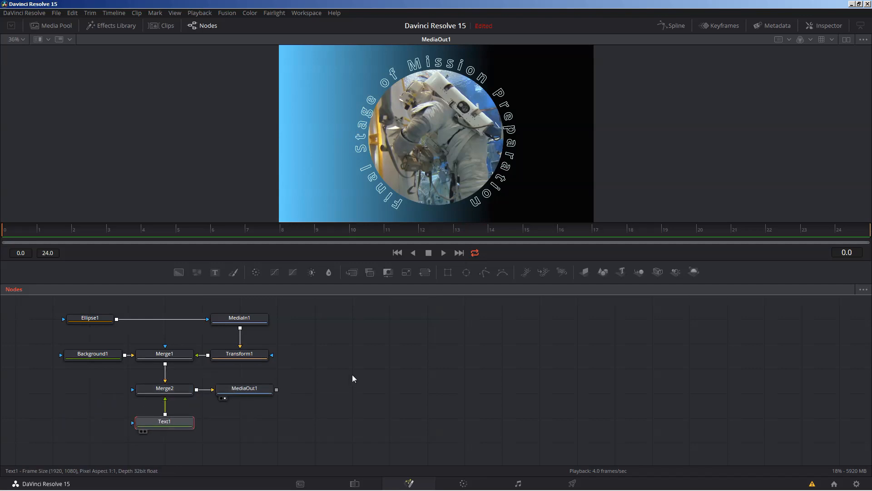